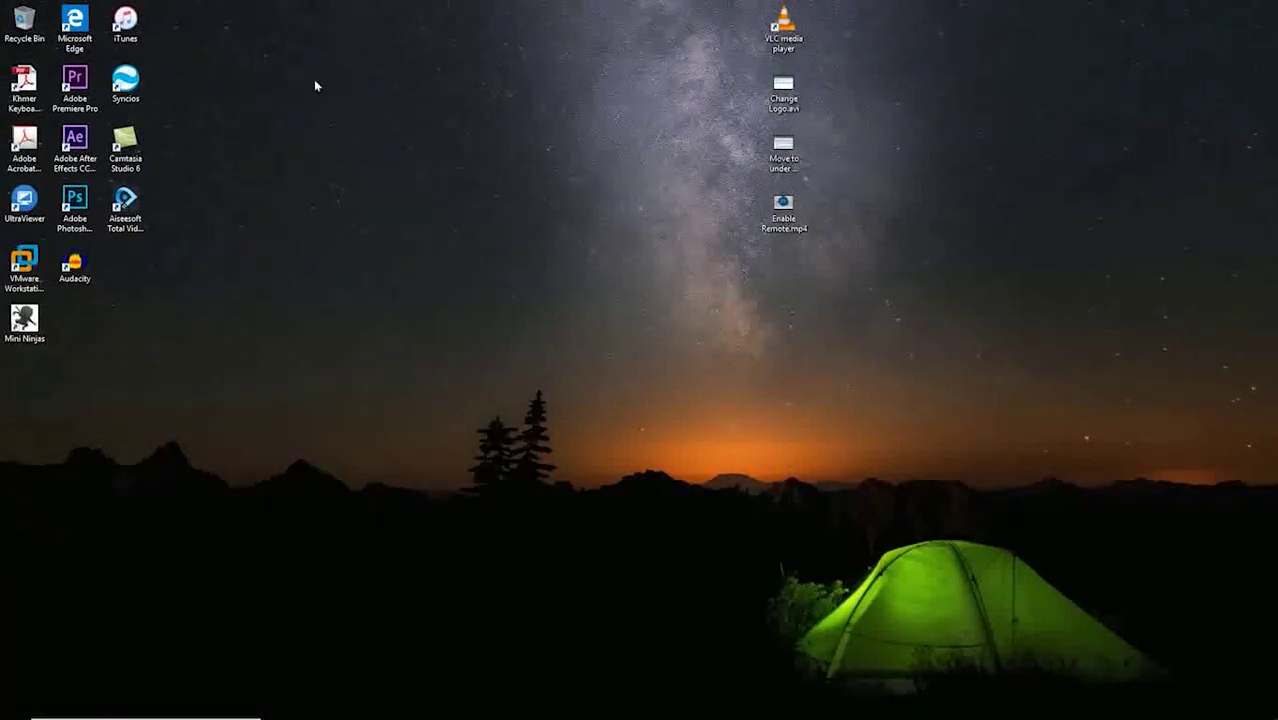
right_click(305, 124)
left_click(288, 164)
key("Up")
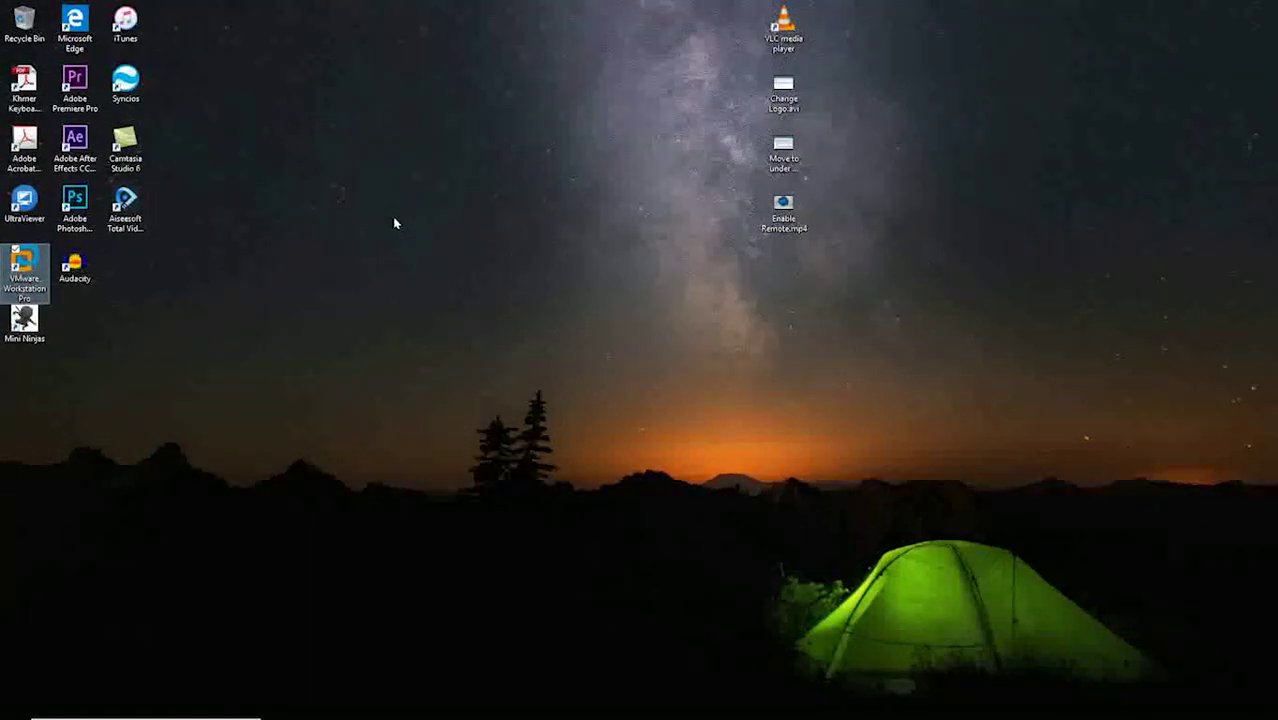
right_click(359, 133)
left_click(332, 174)
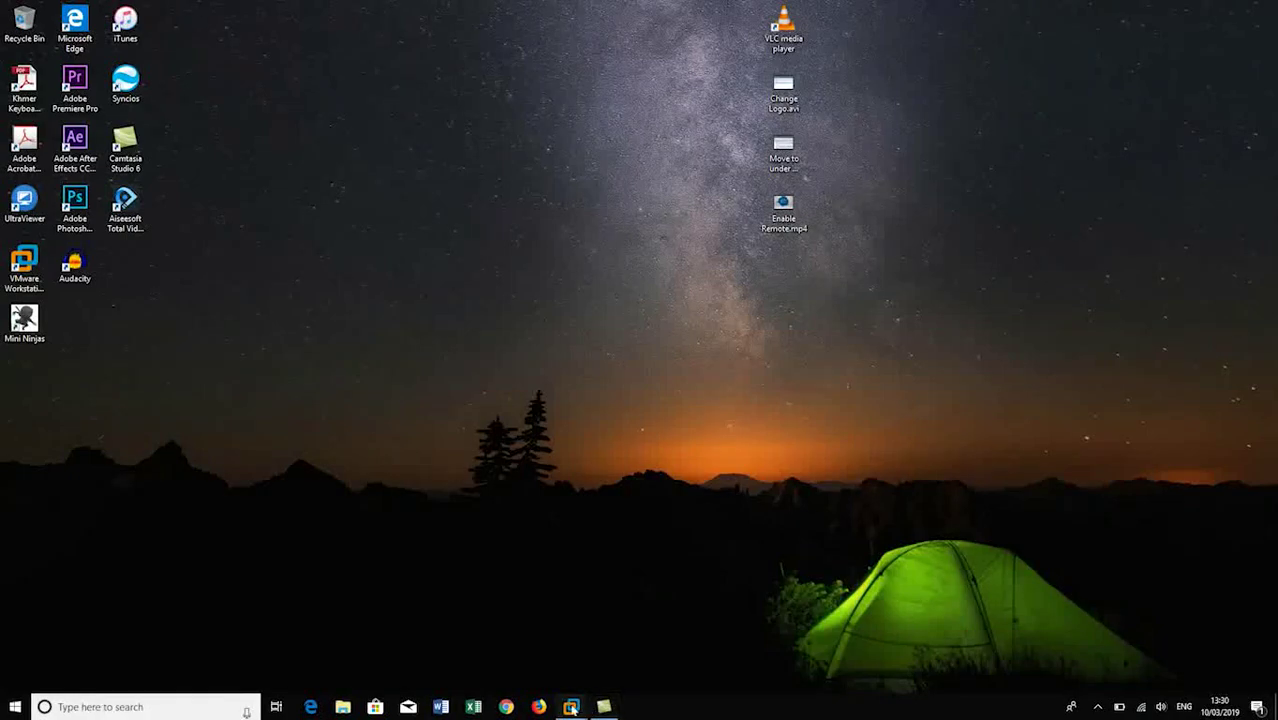
Step: Switch to VMware Workstation and open the SVR01 virtual machine
mouse_move(570, 707)
left_click(354, 625)
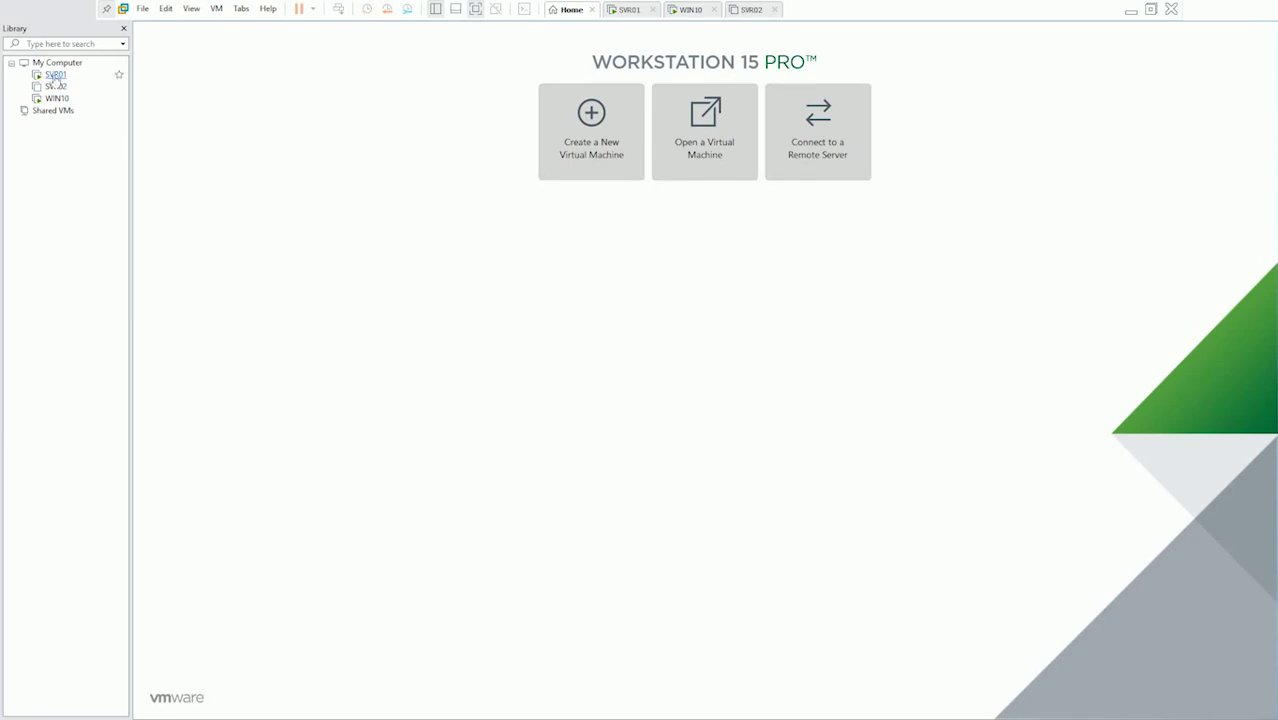
left_click(625, 9)
right_click(418, 113)
left_click(453, 148)
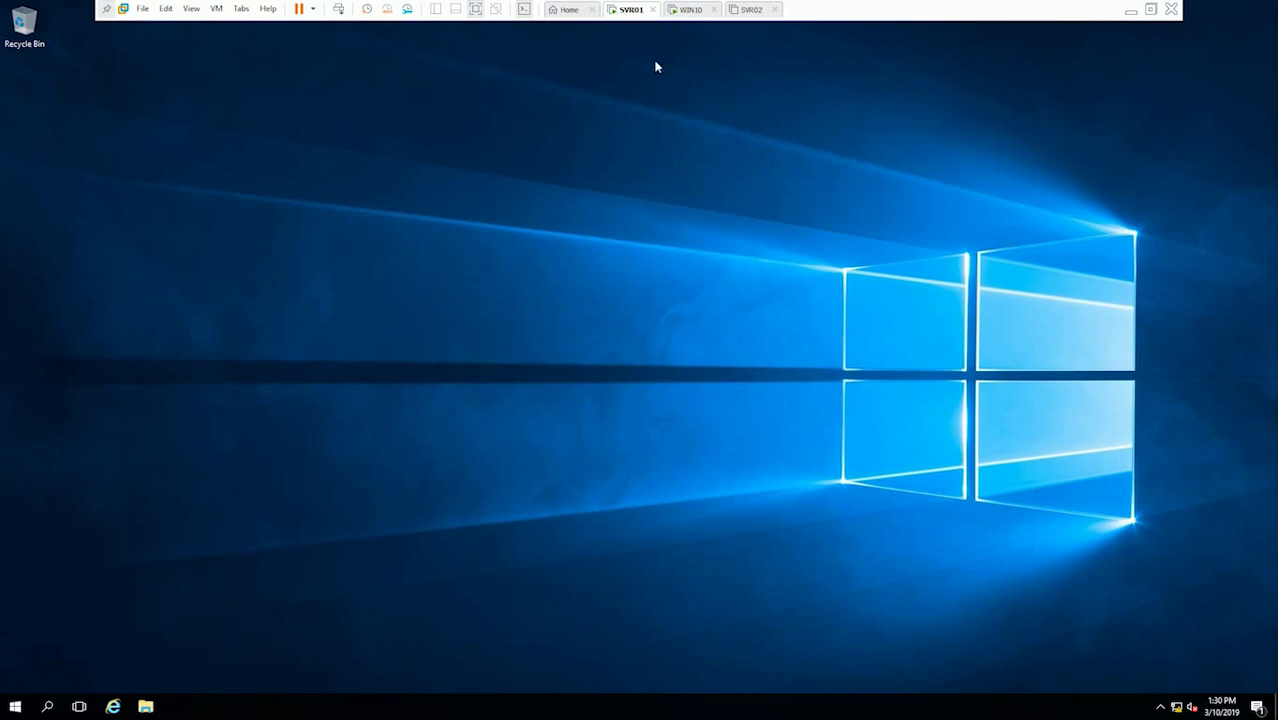
right_click(555, 88)
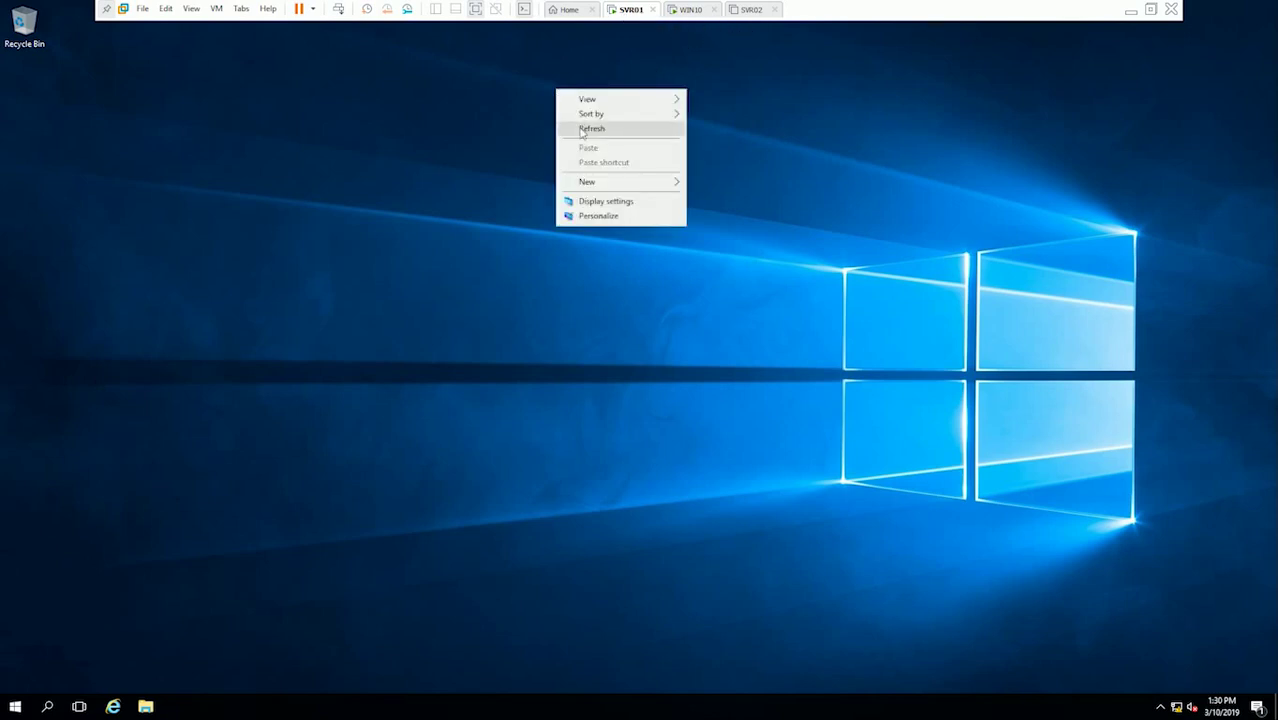
left_click(580, 132)
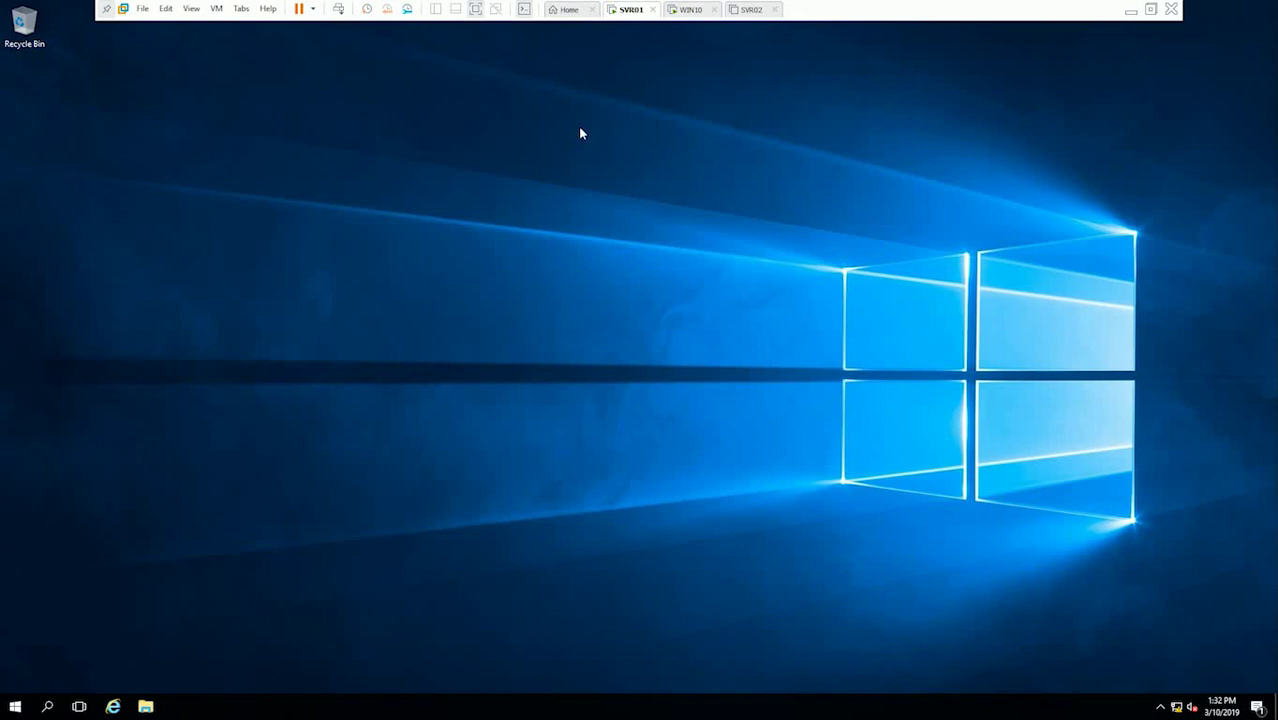
Step: Open Windows Firewall from the Control Panel and check whether it is on or off for private and public networks
left_click(16, 712)
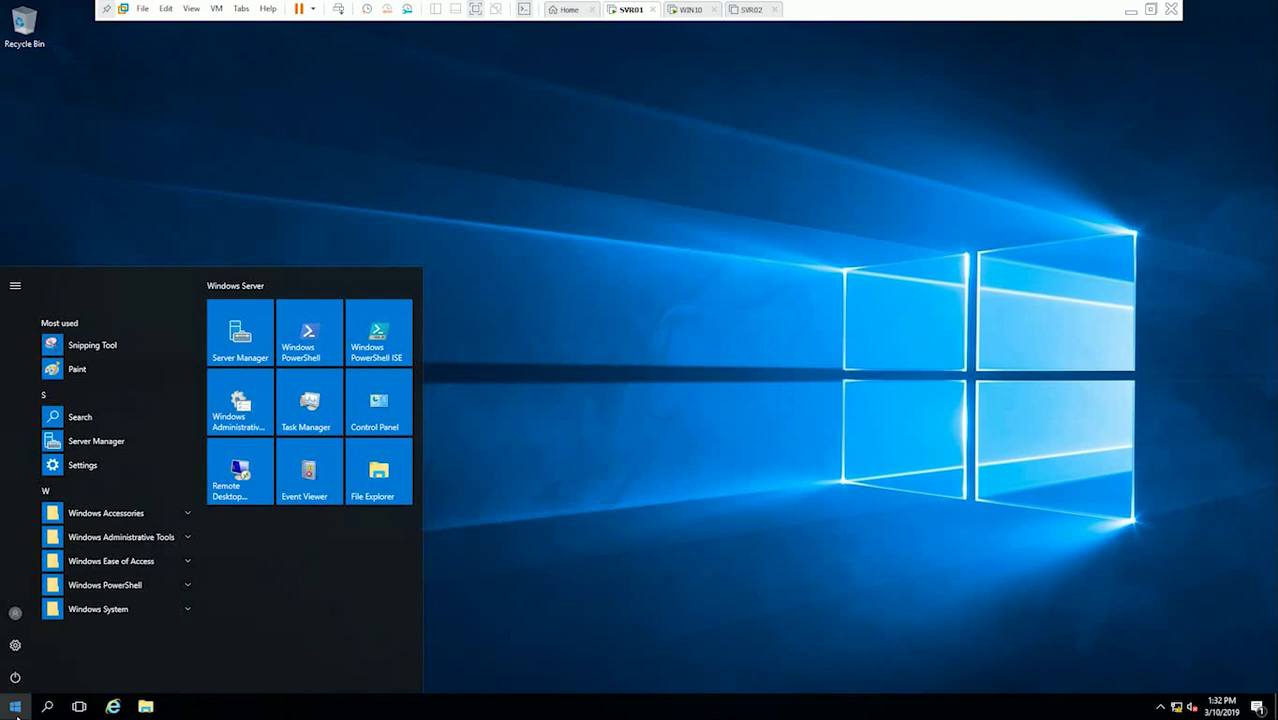
type("con")
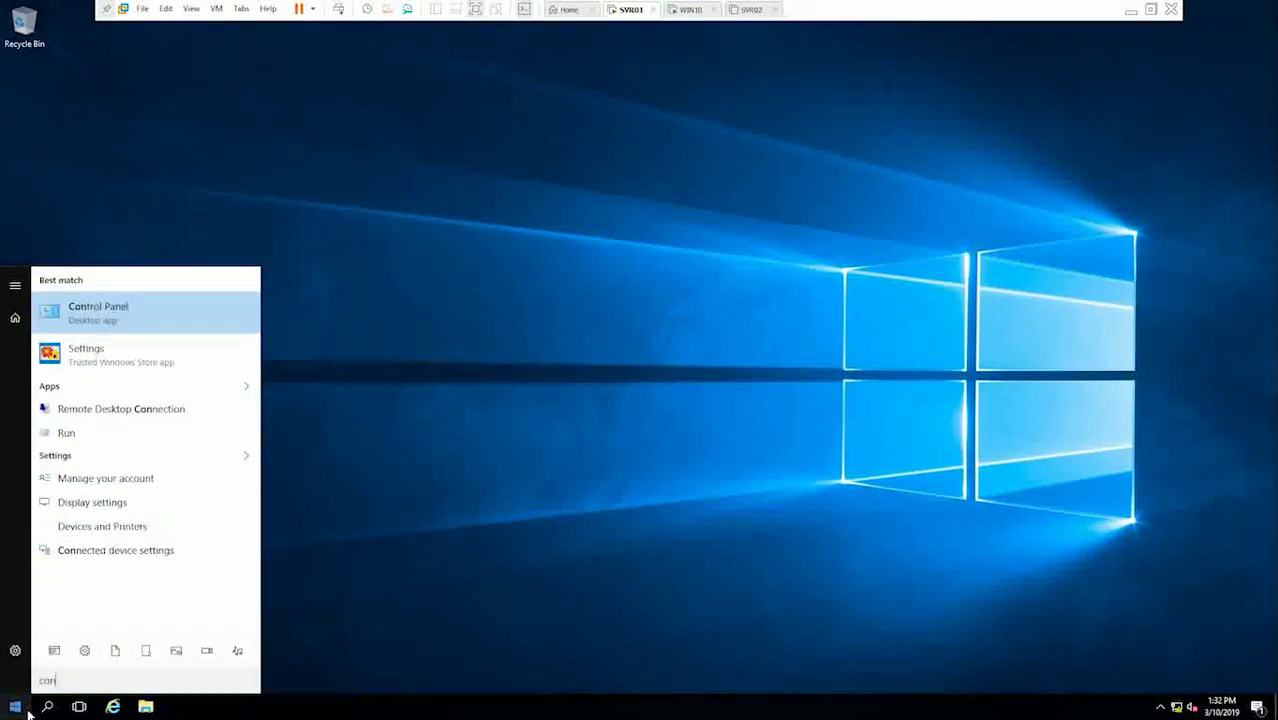
type("trol")
left_click(174, 315)
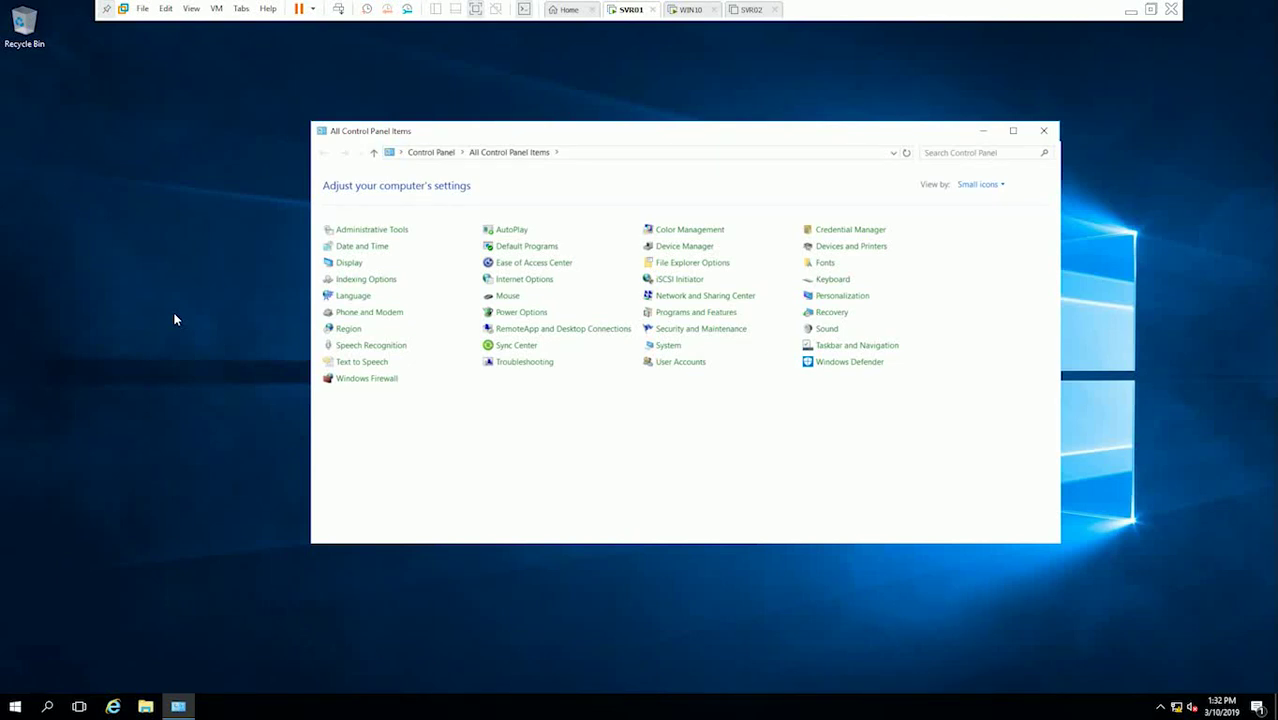
left_click(374, 379)
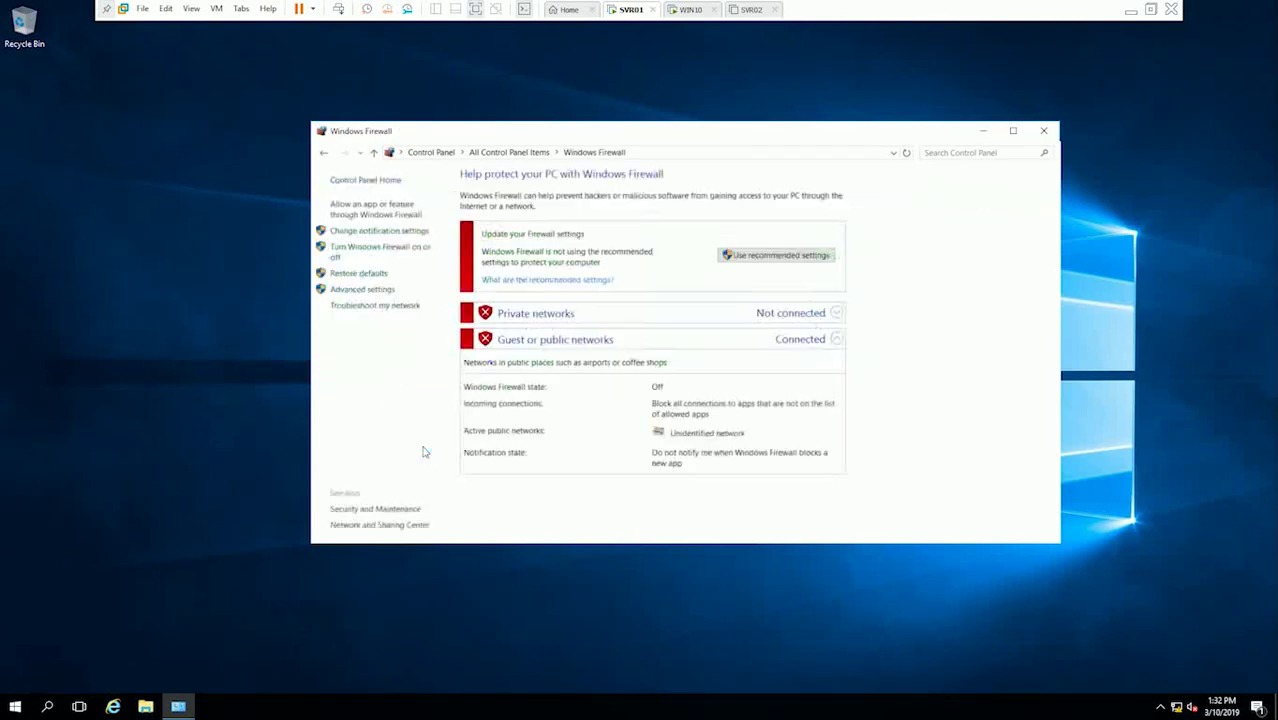
left_click(380, 250)
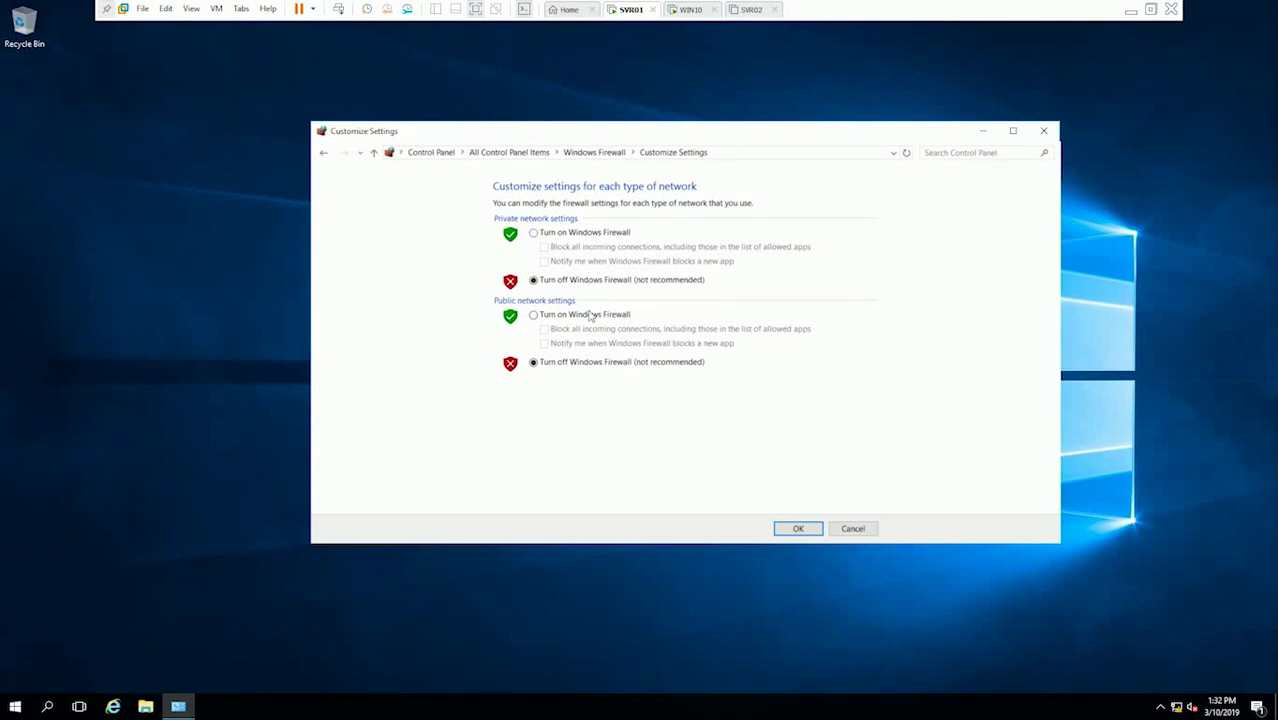
left_click(798, 528)
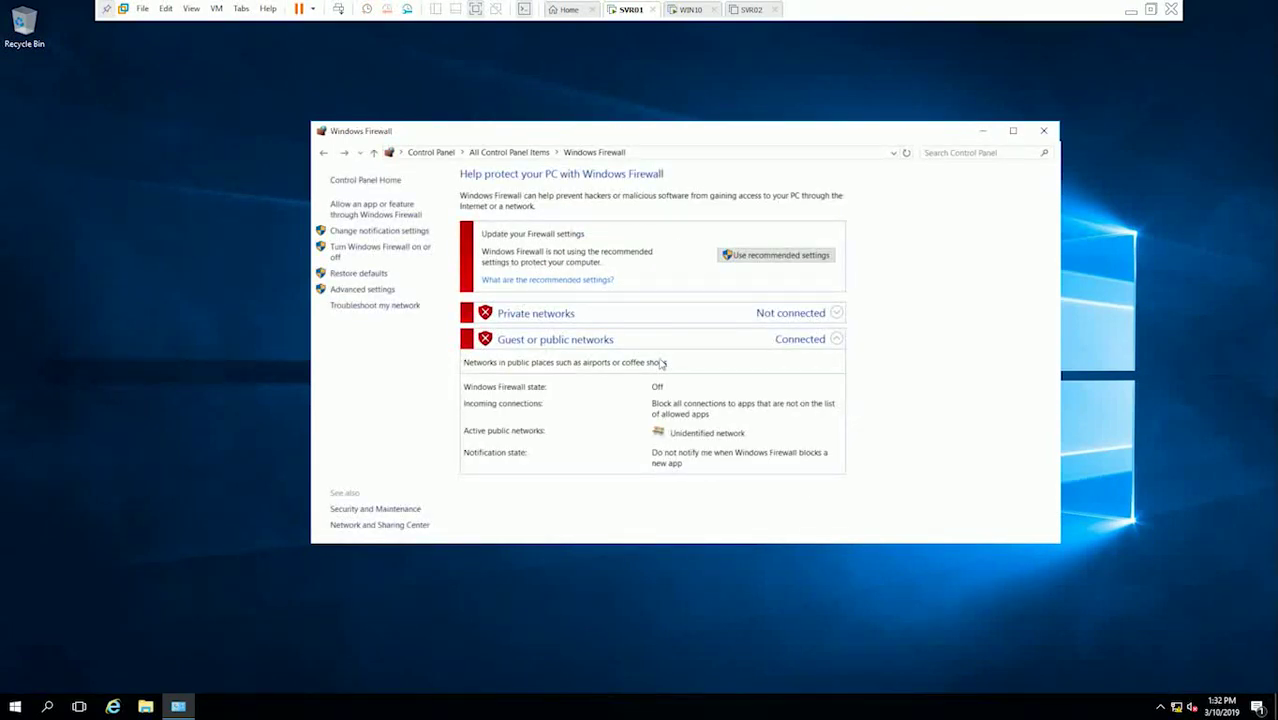
Step: Examine the inbound and outbound rules and the rule types for a new inbound rule in the advanced firewall settings
left_click(362, 289)
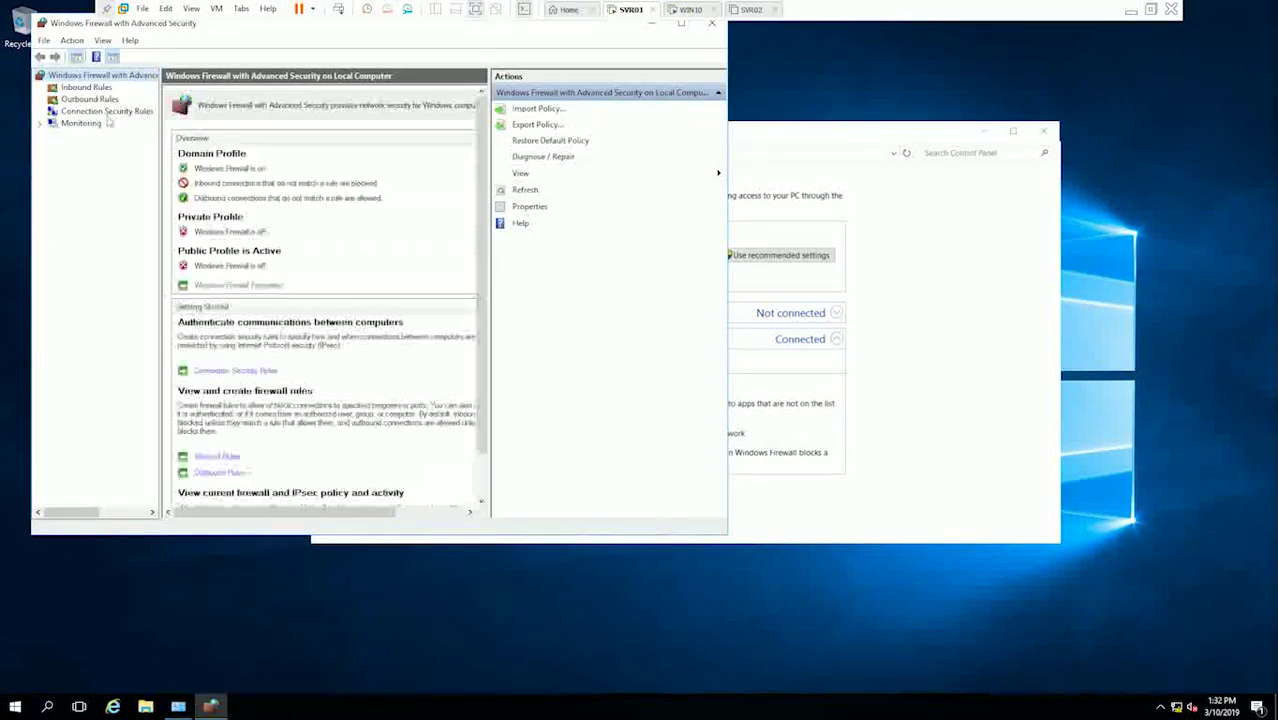
left_click(100, 88)
left_click(101, 98)
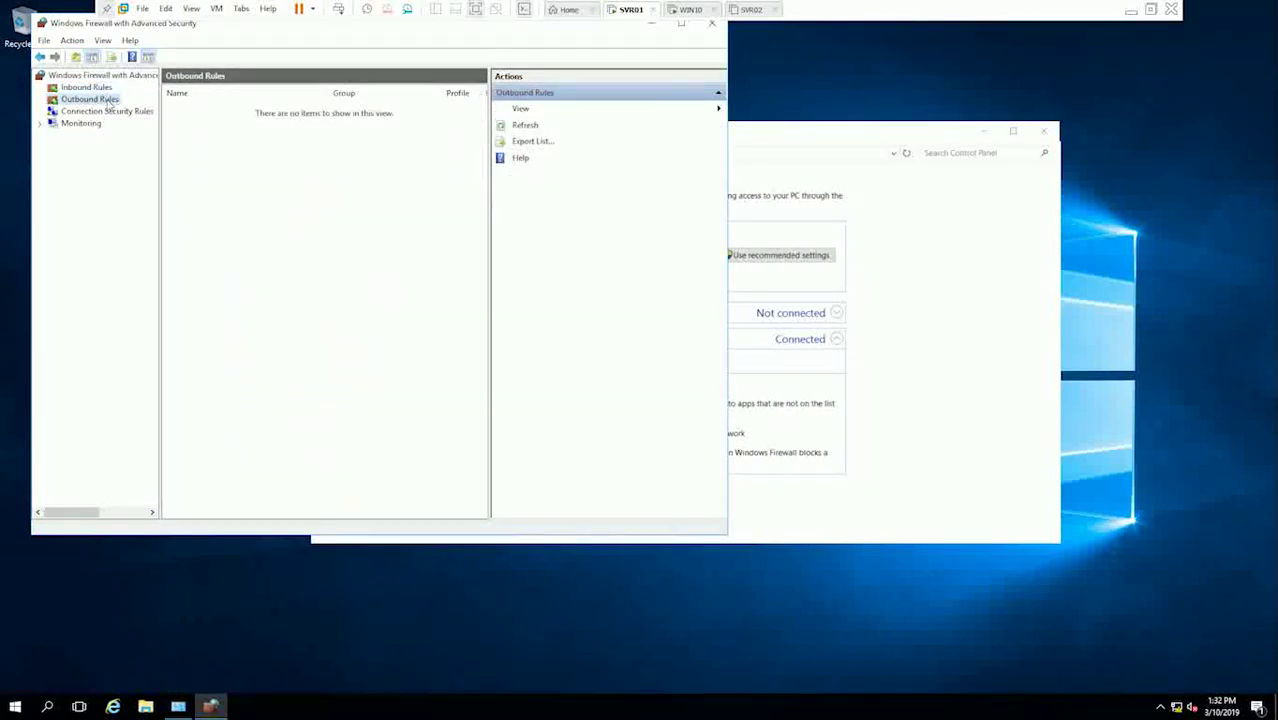
left_click(100, 92)
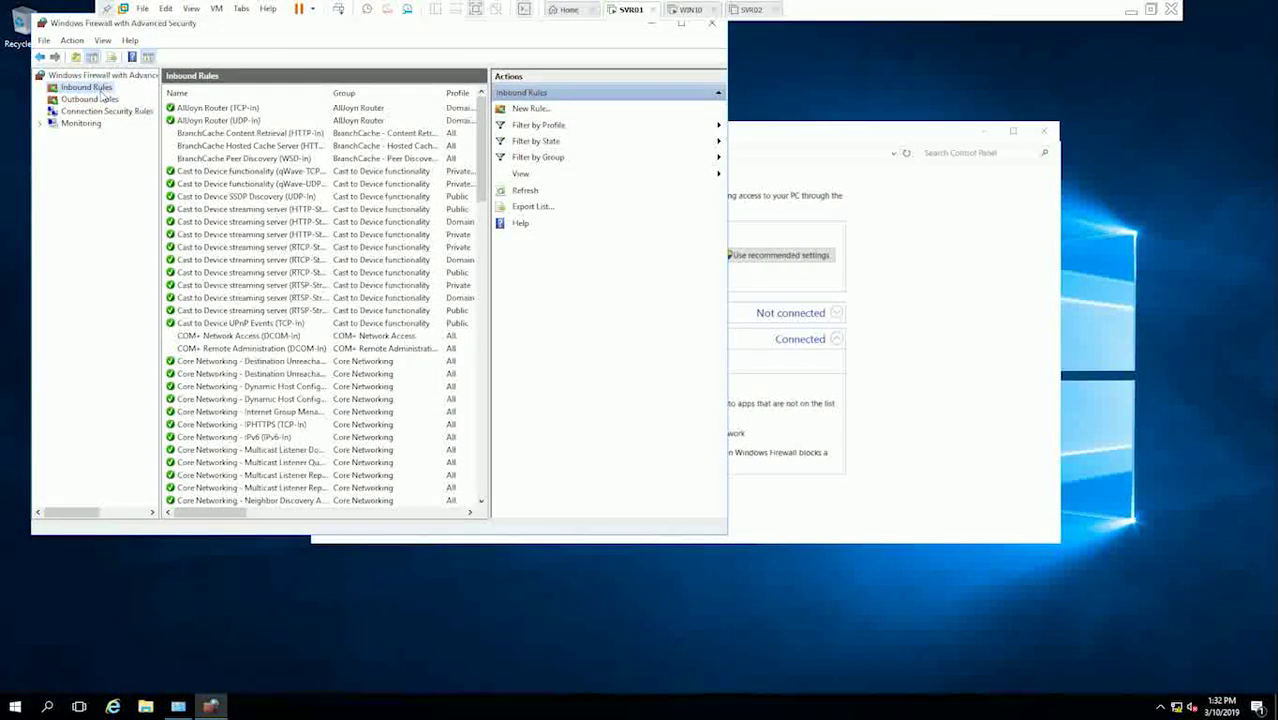
left_click(528, 108)
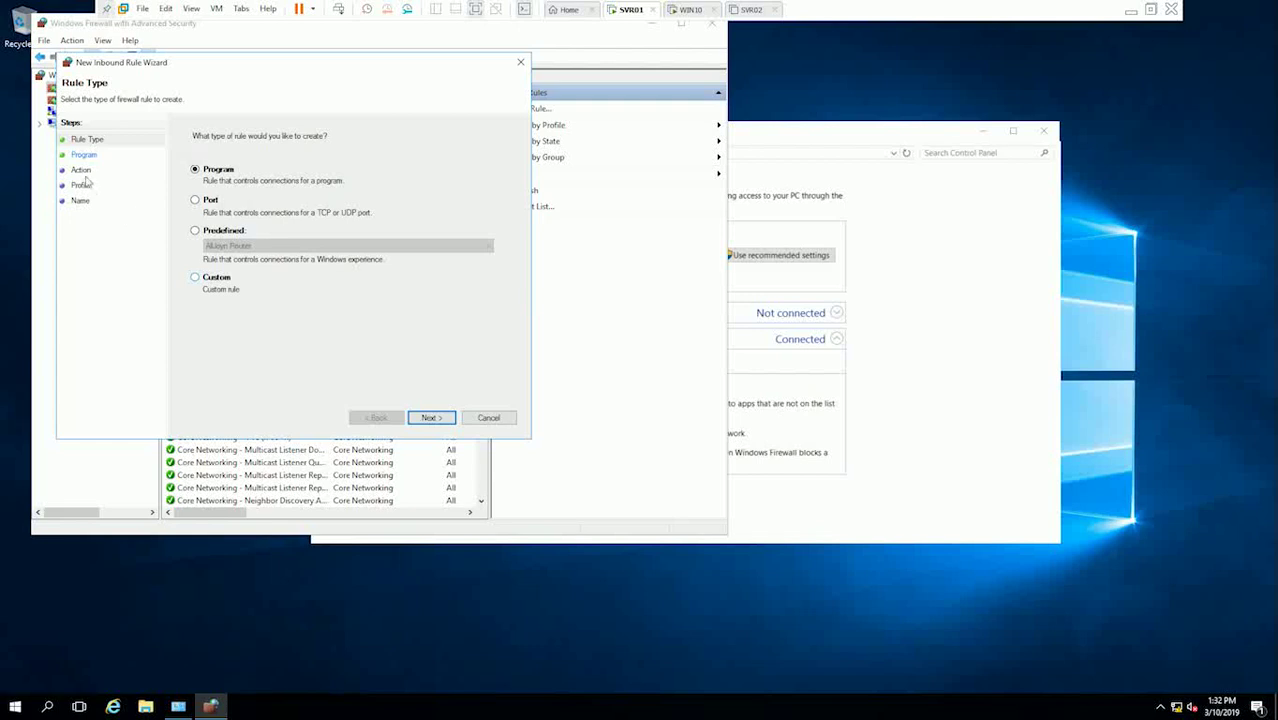
left_click(485, 417)
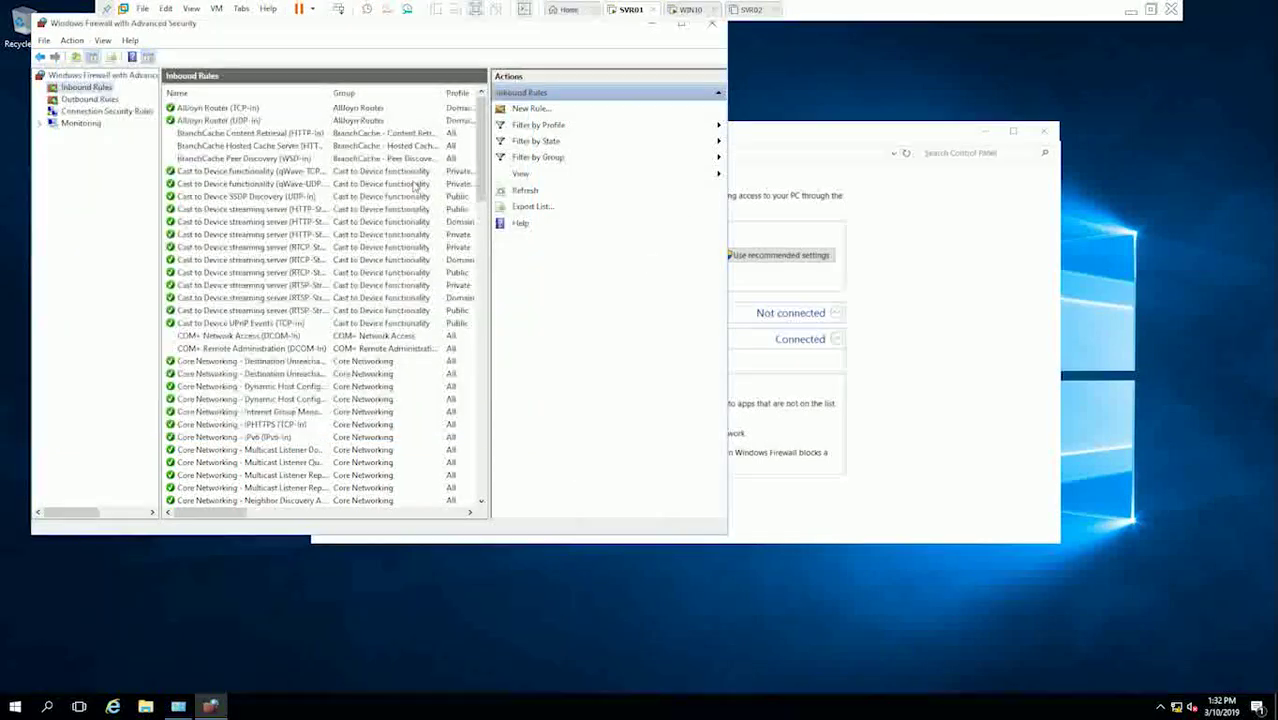
left_click(711, 22)
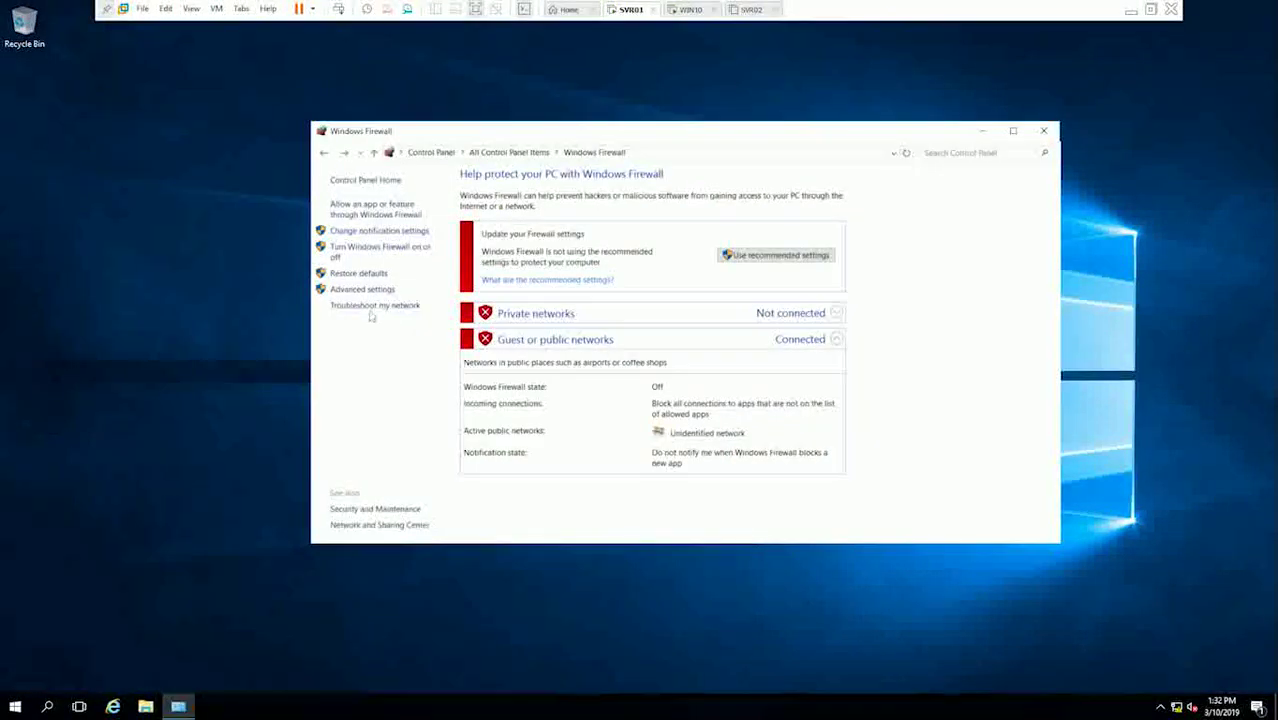
left_click(1043, 131)
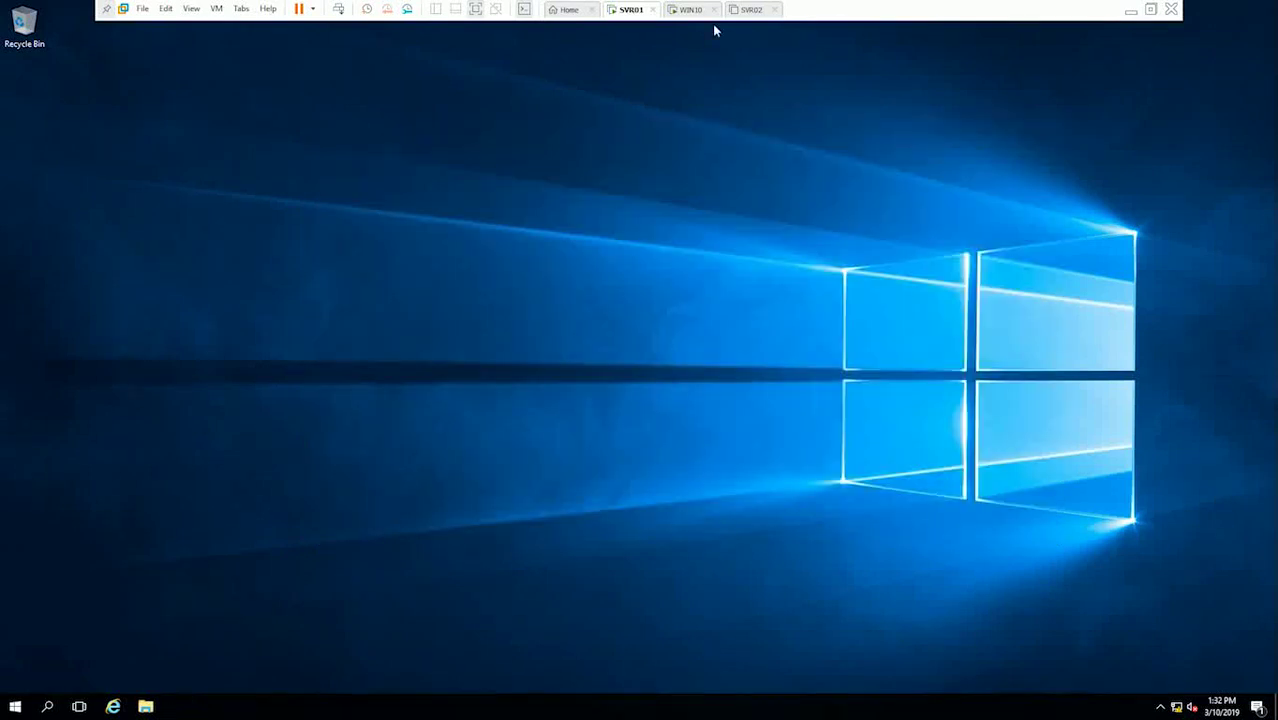
Step: Switch to the WIN10 virtual machine and check its Windows Firewall on/off settings for private and public networks
left_click(690, 9)
right_click(278, 190)
left_click(367, 236)
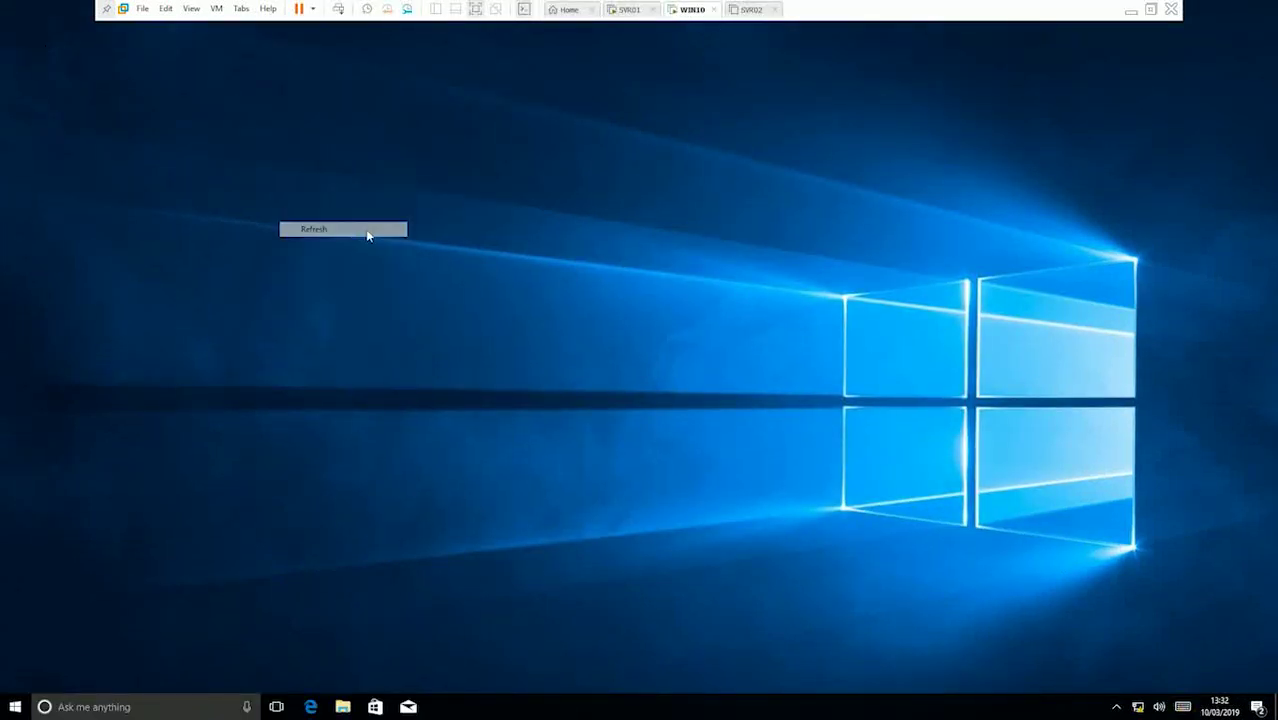
left_click(16, 710)
type("con")
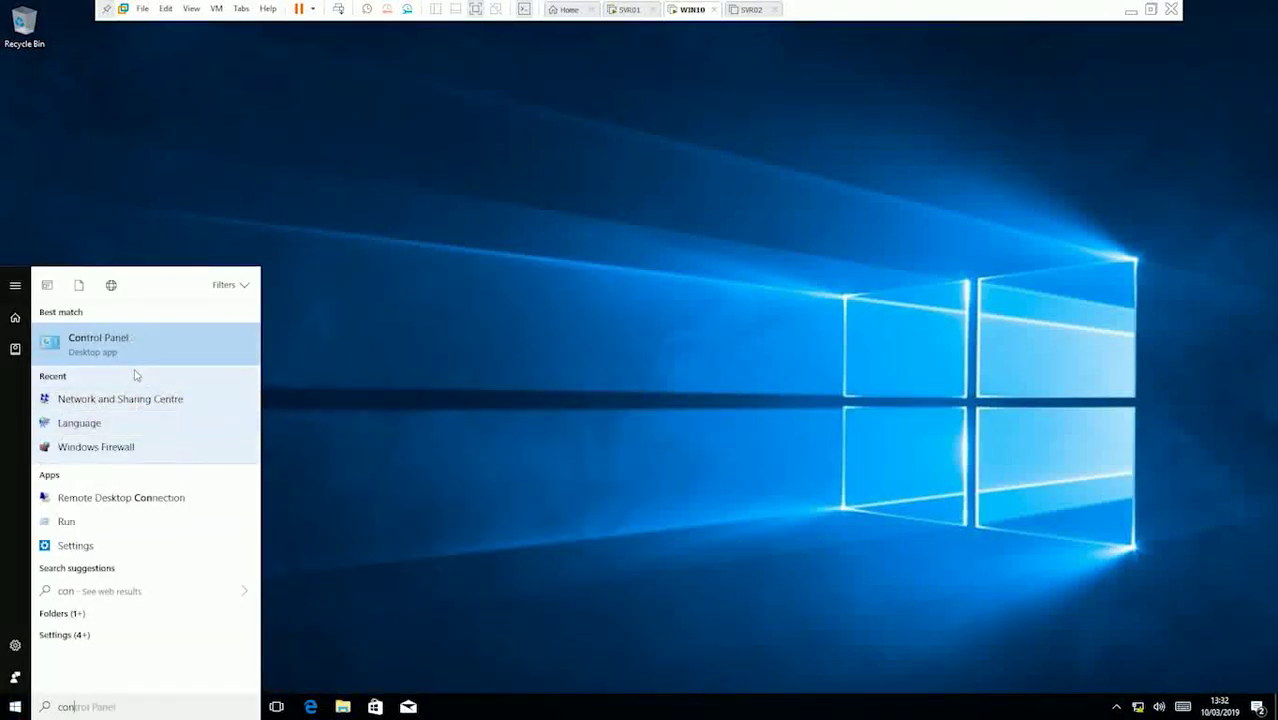
left_click(139, 345)
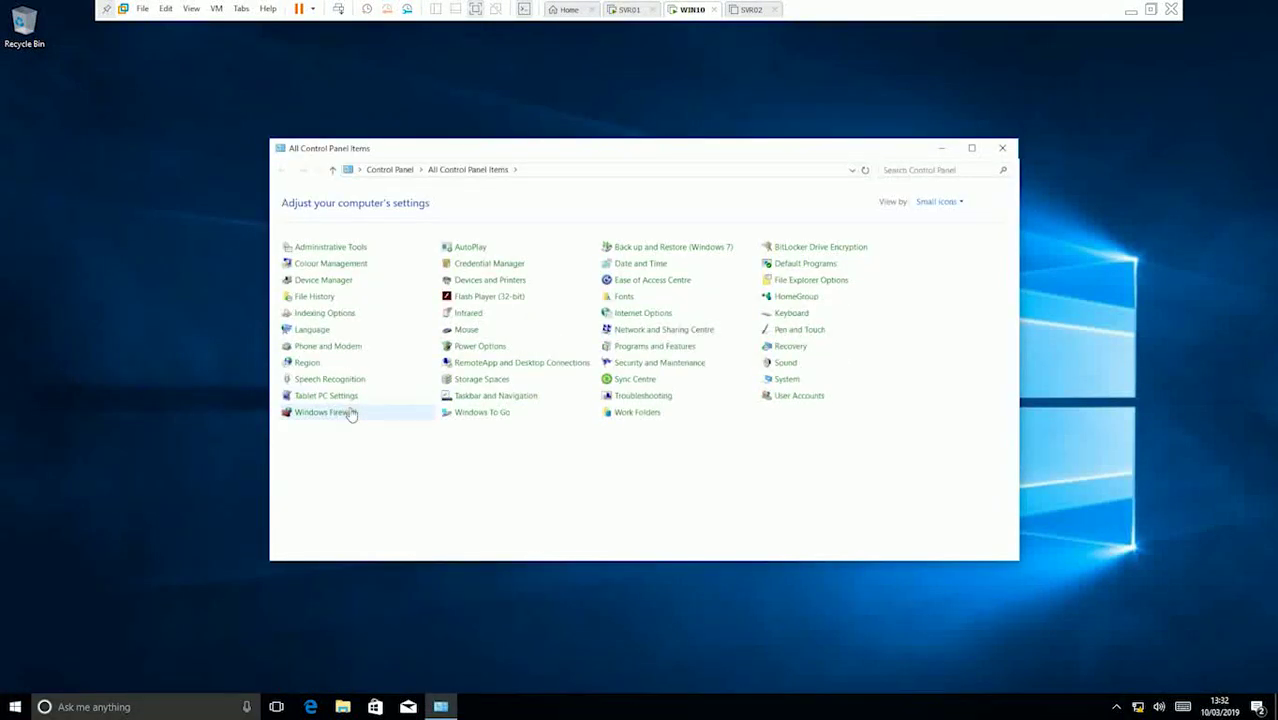
left_click(325, 412)
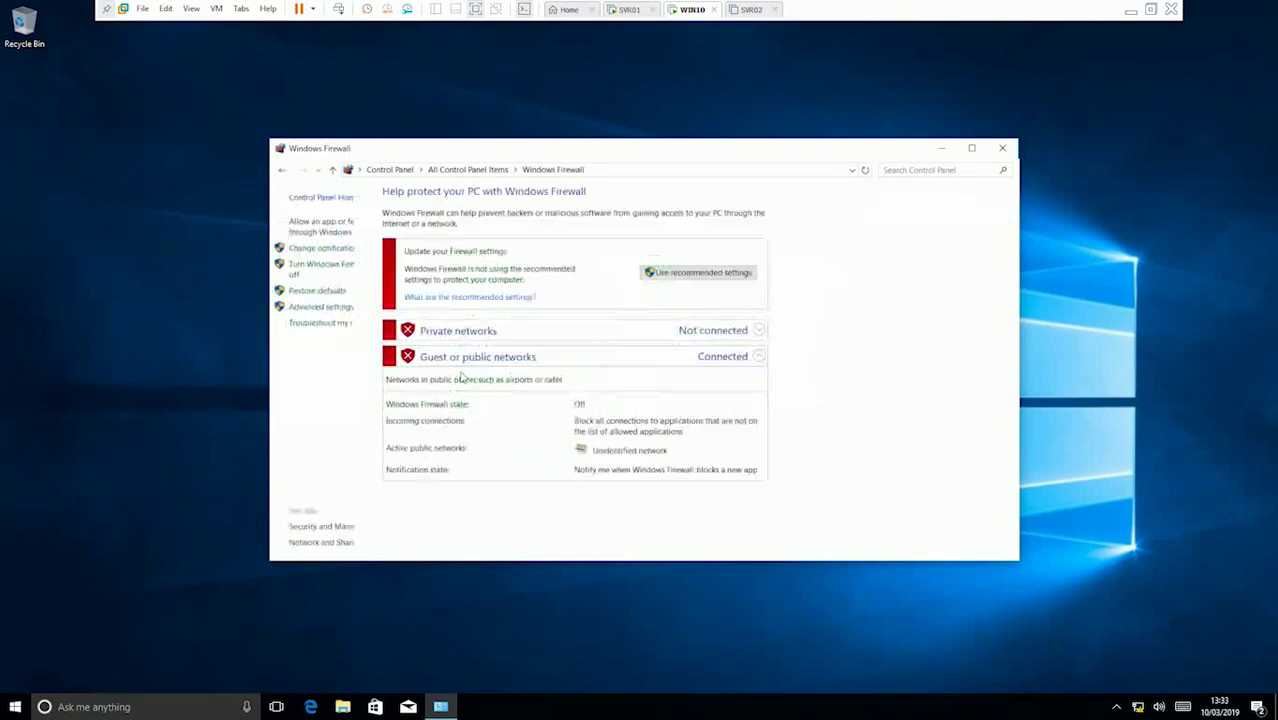
left_click(336, 271)
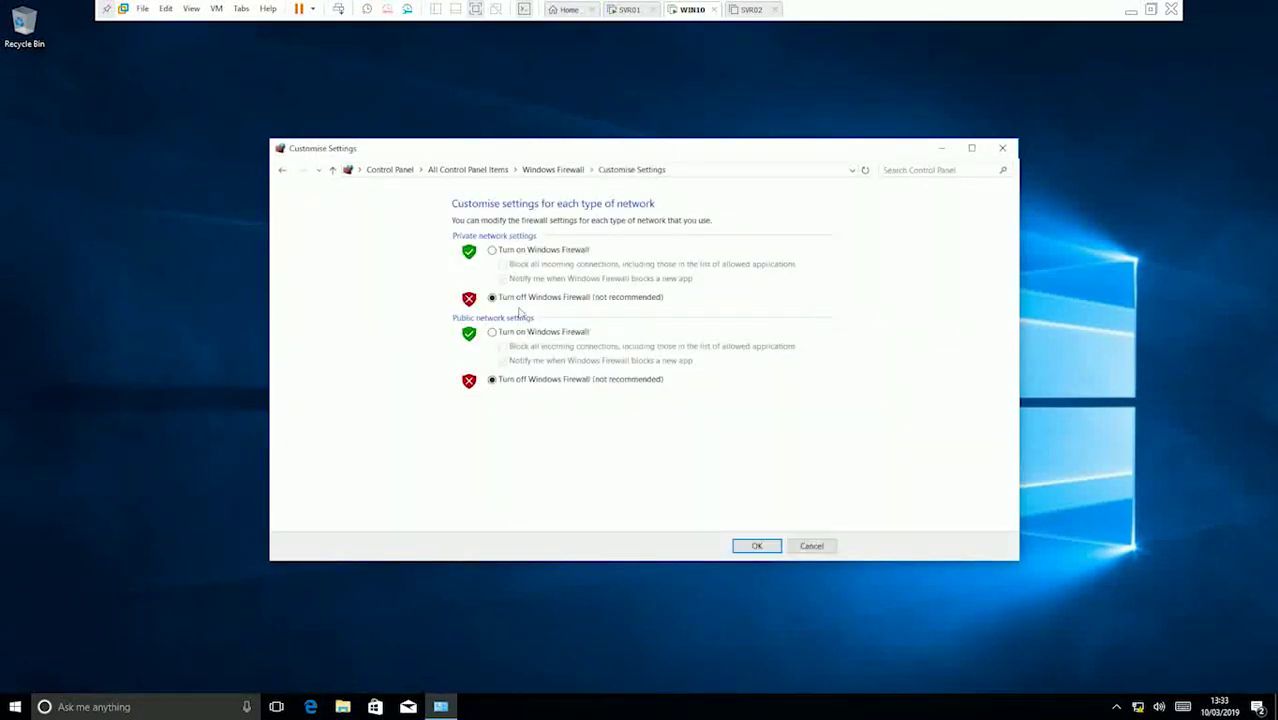
left_click(757, 545)
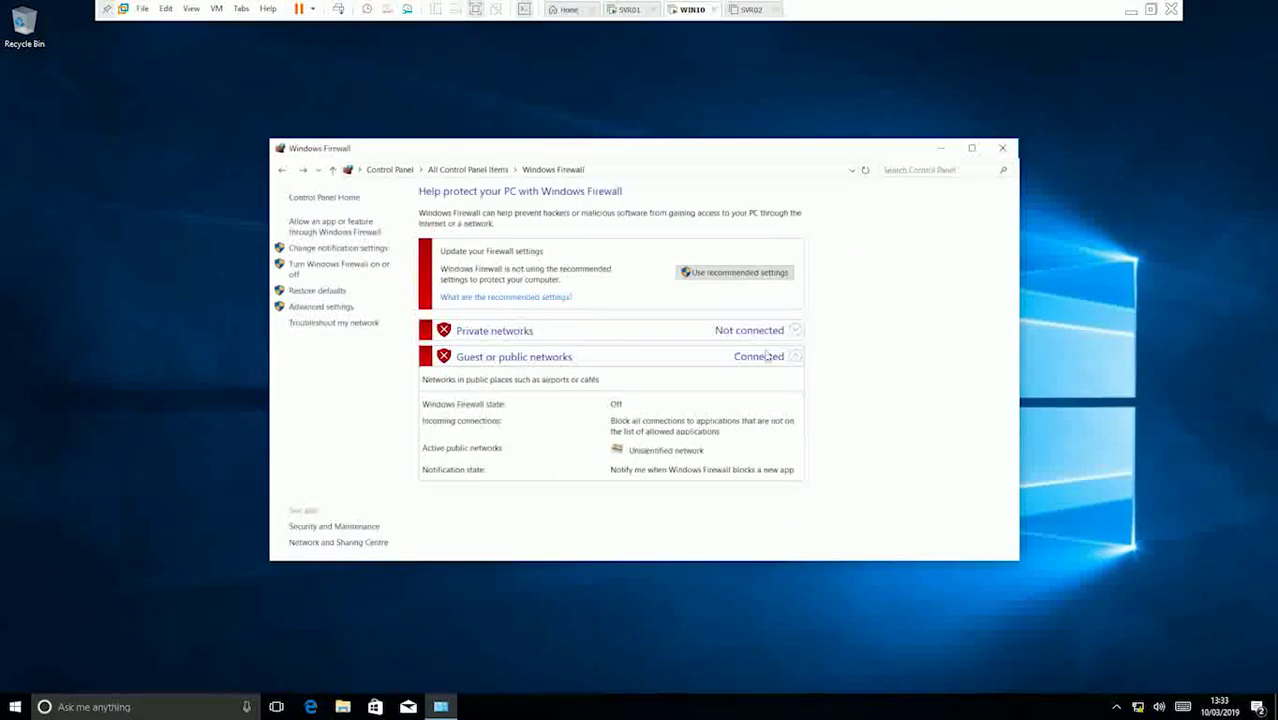
left_click(1002, 148)
right_click(508, 150)
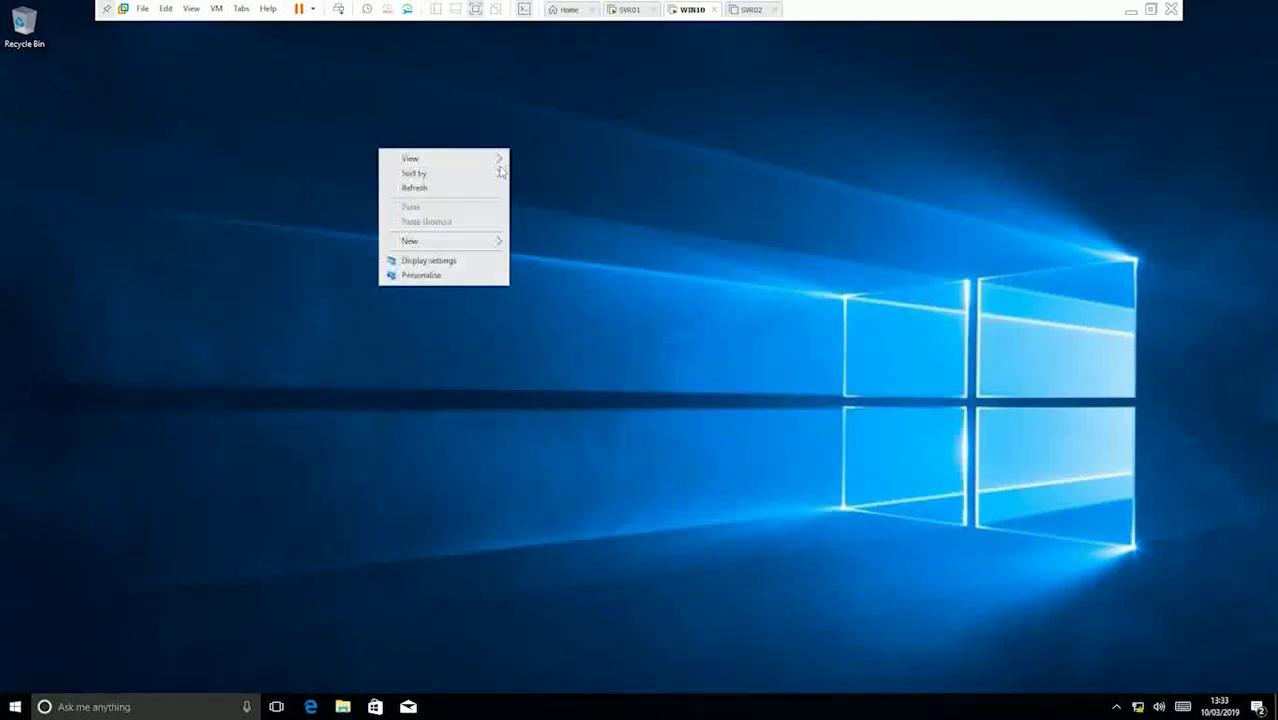
left_click(493, 189)
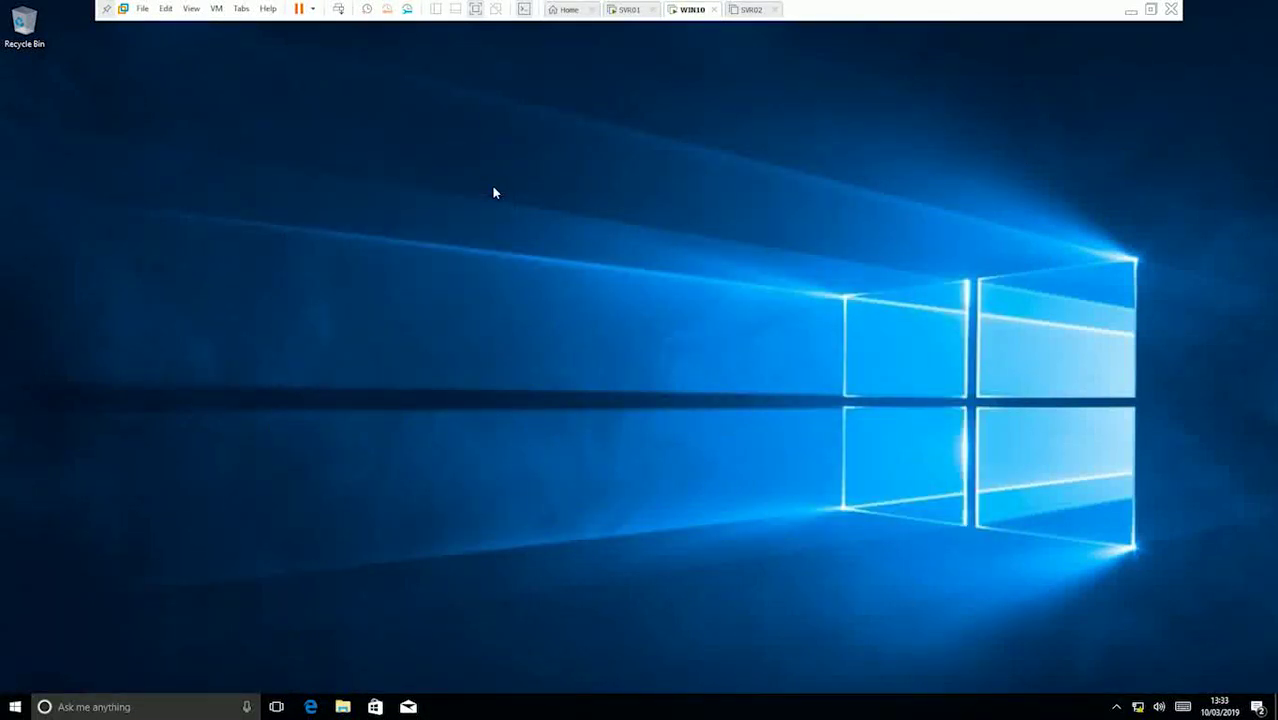
right_click(286, 147)
left_click(340, 186)
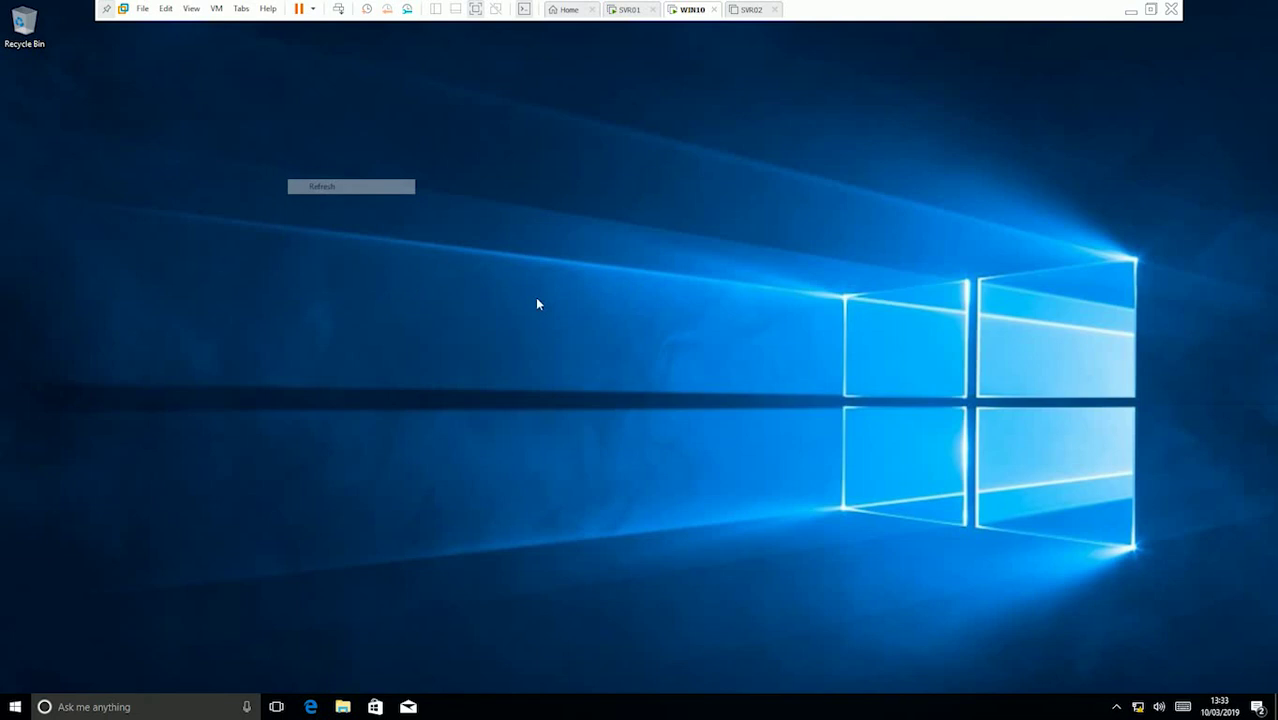
Step: View the Ethernet0 connection details on WIN10 and check its IPv4 address
right_click(1138, 711)
left_click(1152, 677)
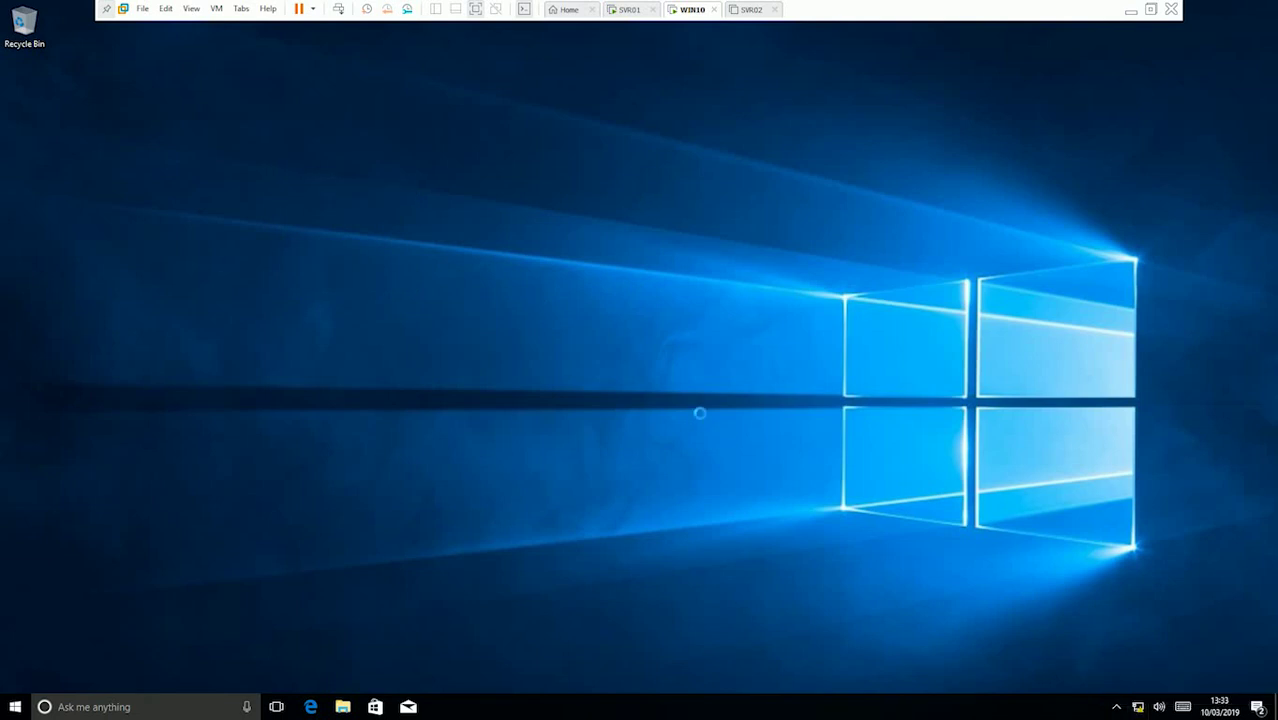
left_click(355, 222)
right_click(381, 249)
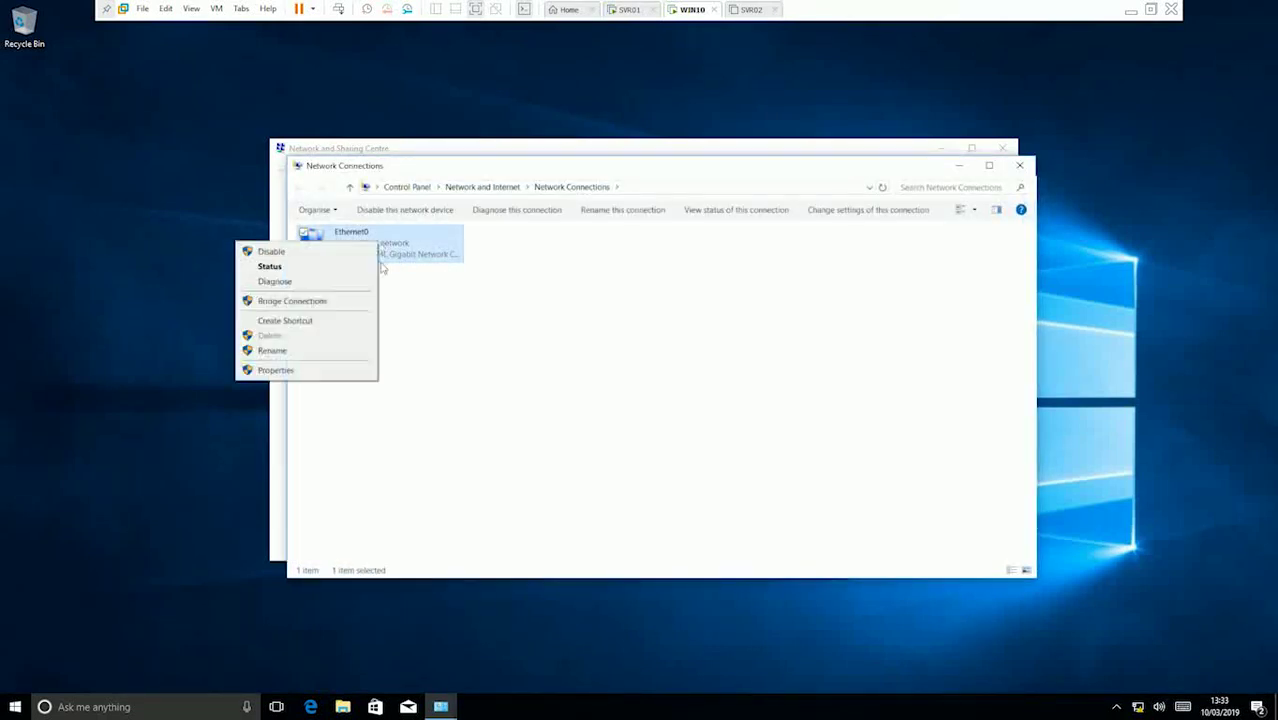
left_click(334, 266)
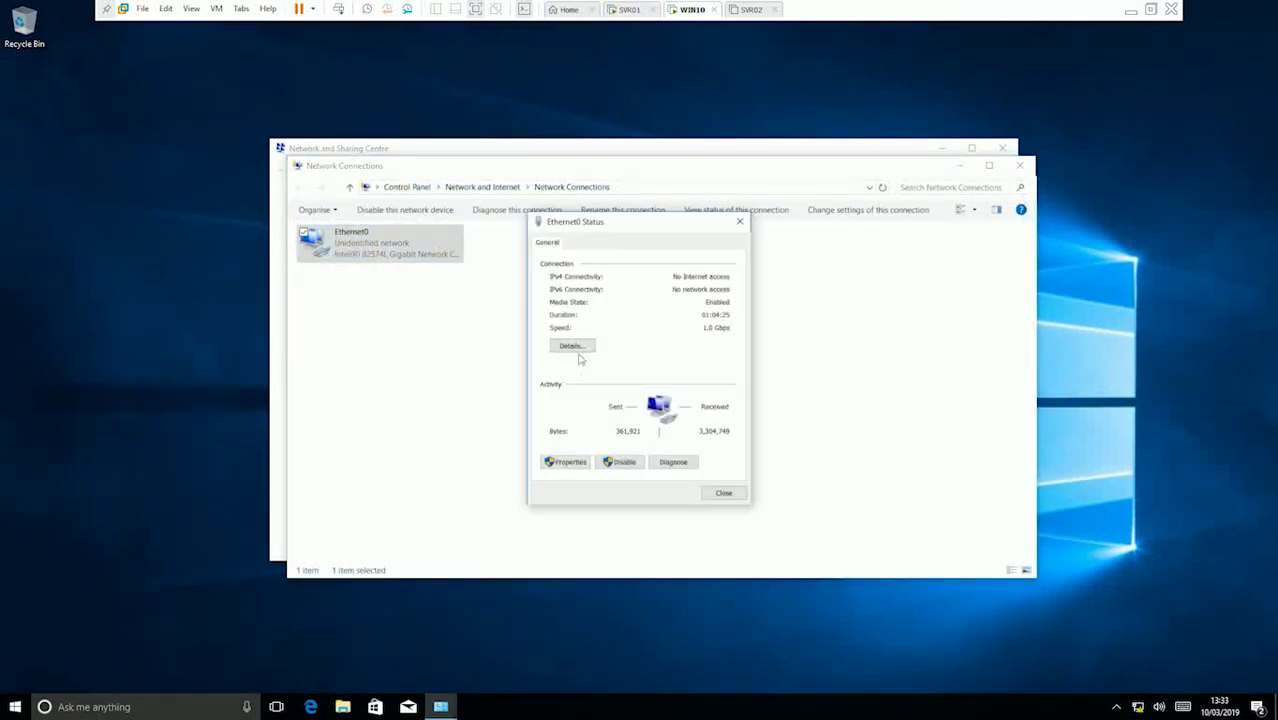
left_click(571, 346)
left_click(651, 333)
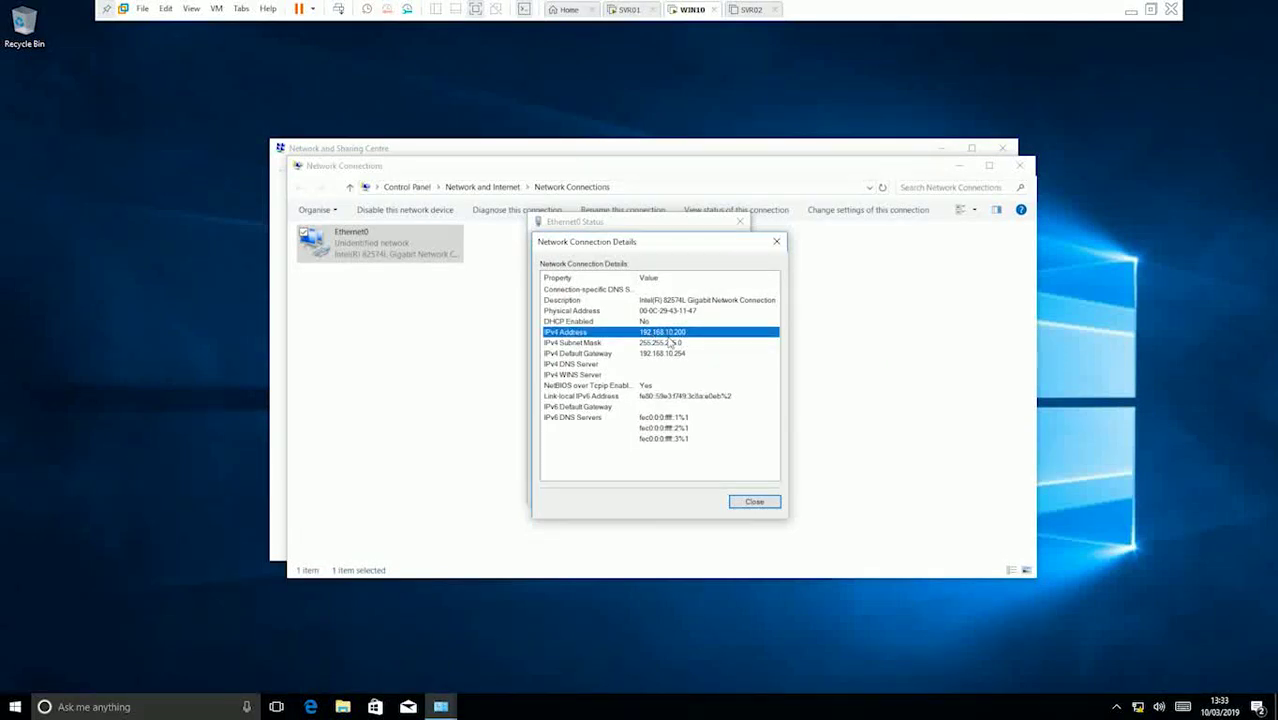
Step: Switch to the SVR01 virtual machine and check the IPv4 address in its Ethernet0 connection details
left_click(628, 10)
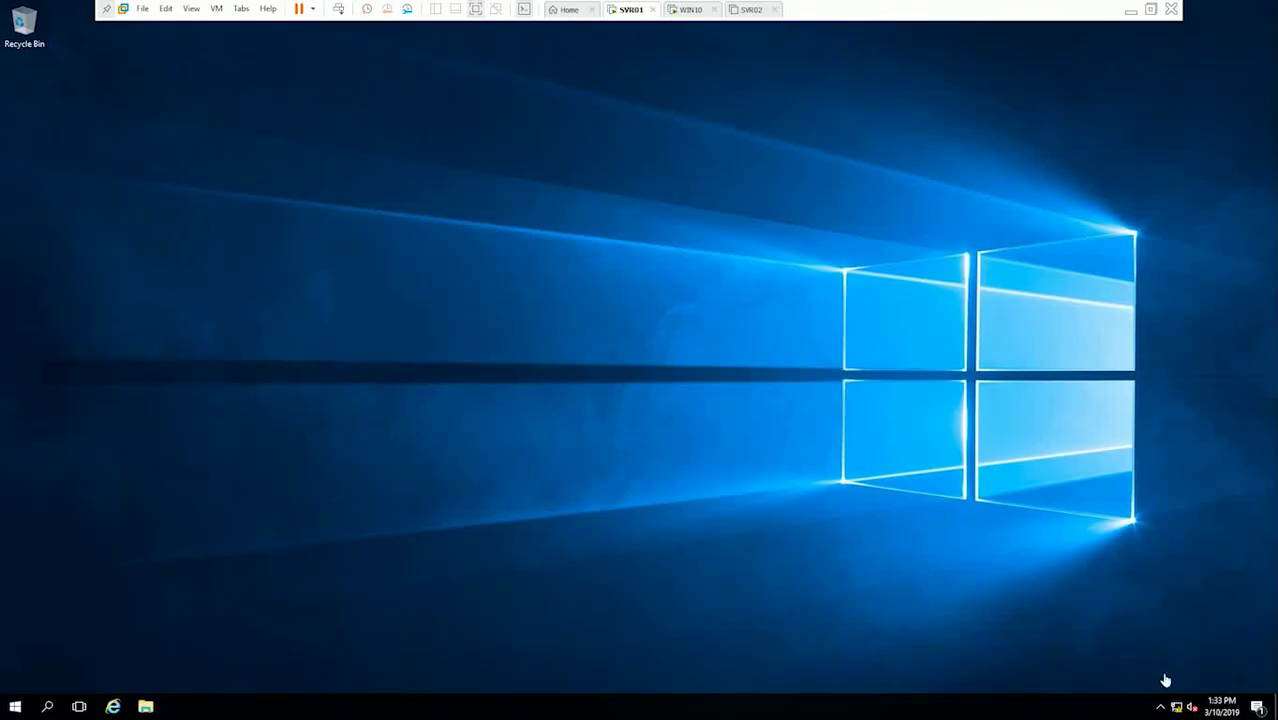
right_click(1178, 710)
left_click(1178, 697)
left_click(383, 204)
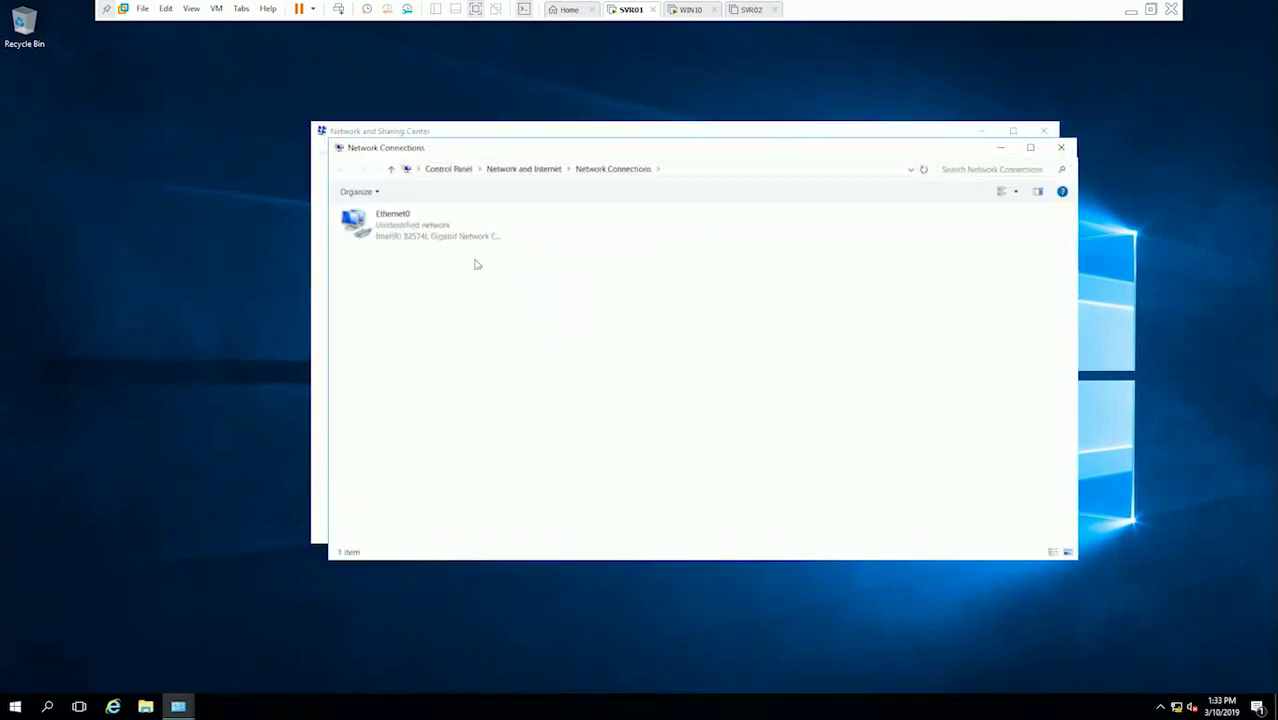
left_click(395, 224)
right_click(407, 225)
left_click(426, 249)
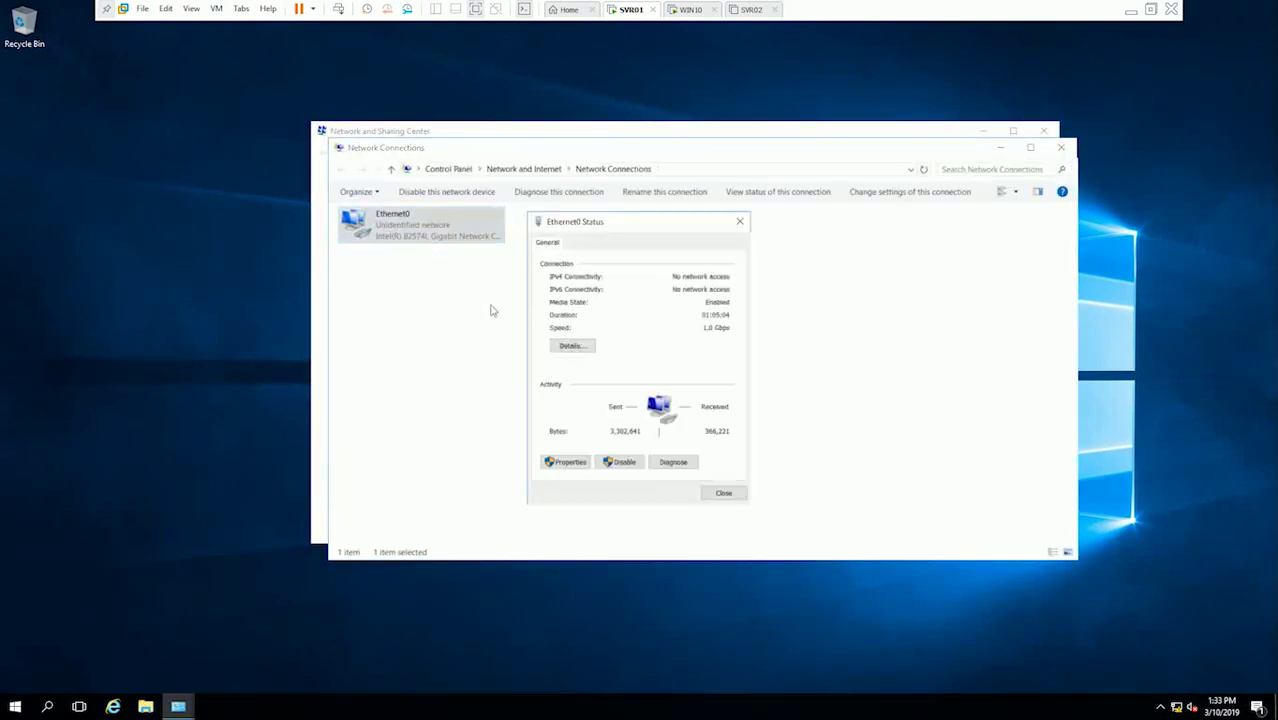
left_click(580, 350)
left_click(664, 334)
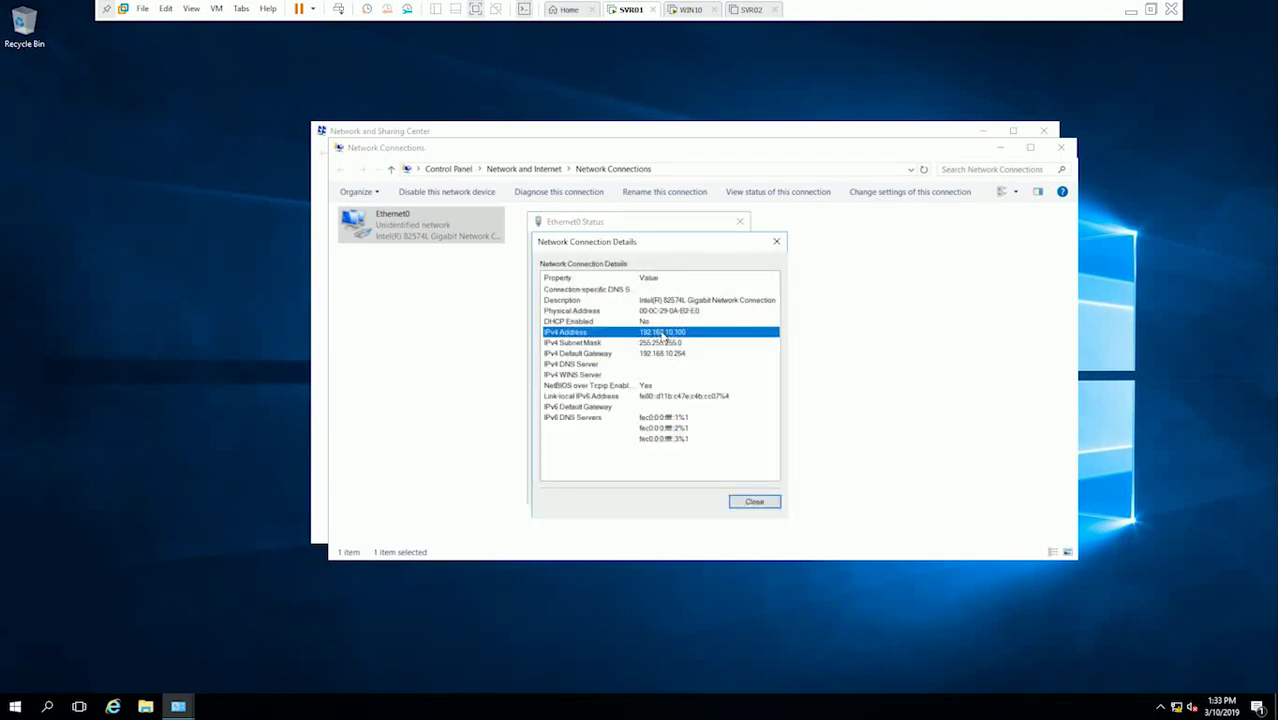
Step: Close the connection details, Ethernet0 status and both network windows on SVR01
left_click(762, 502)
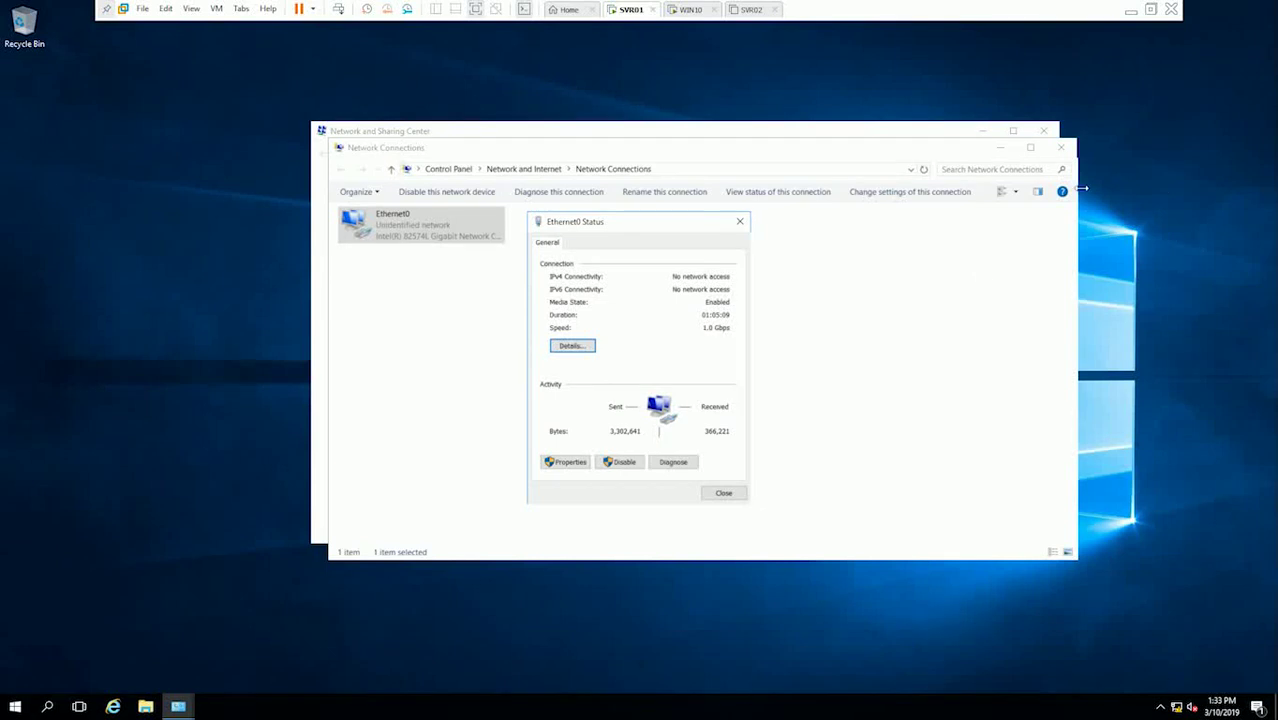
left_click(723, 493)
left_click(1061, 147)
left_click(1043, 130)
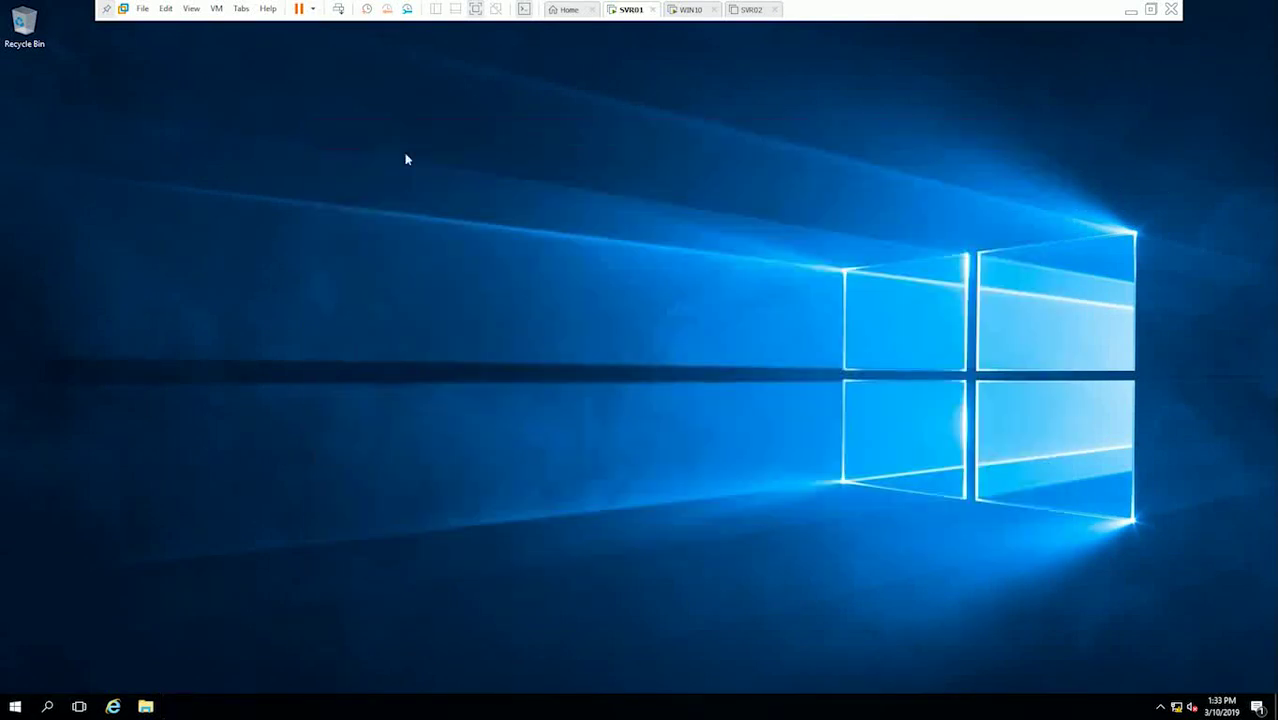
Step: Open a Command Prompt on SVR01, ping the WIN10 client at 192.168.10.200, and stop the ping after a few replies
left_click(14, 708)
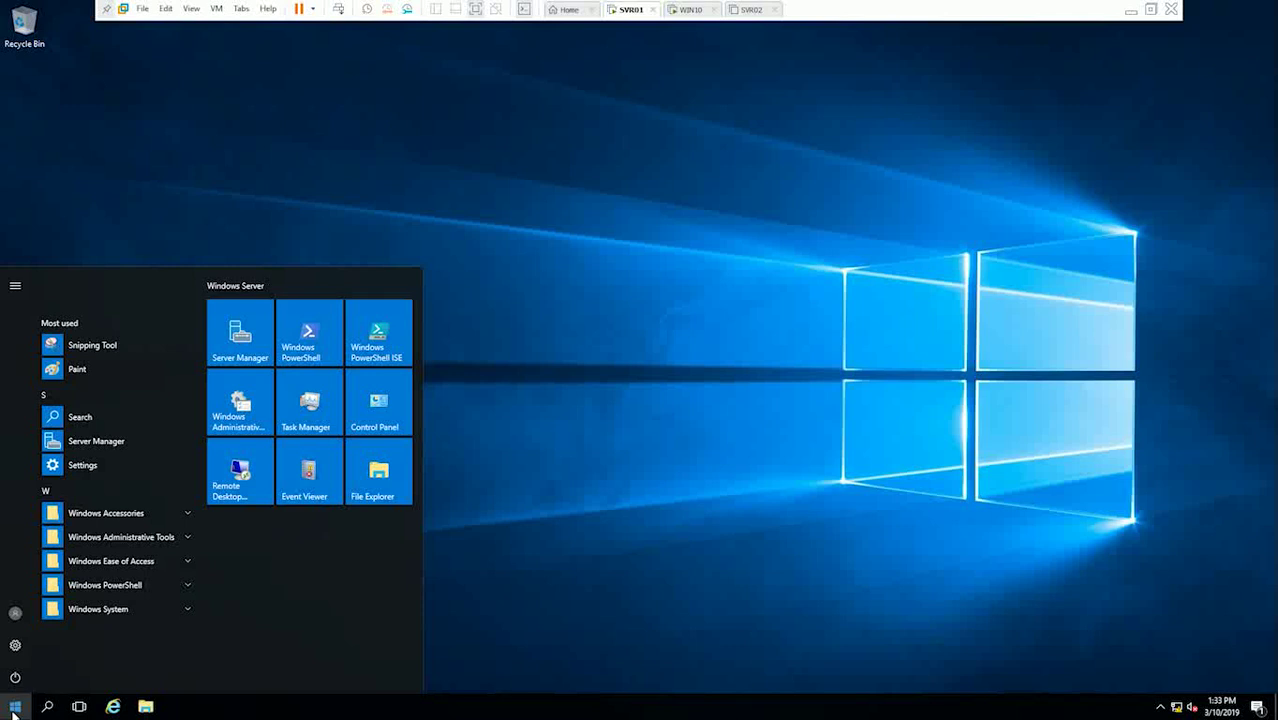
type("cmd")
key("Return")
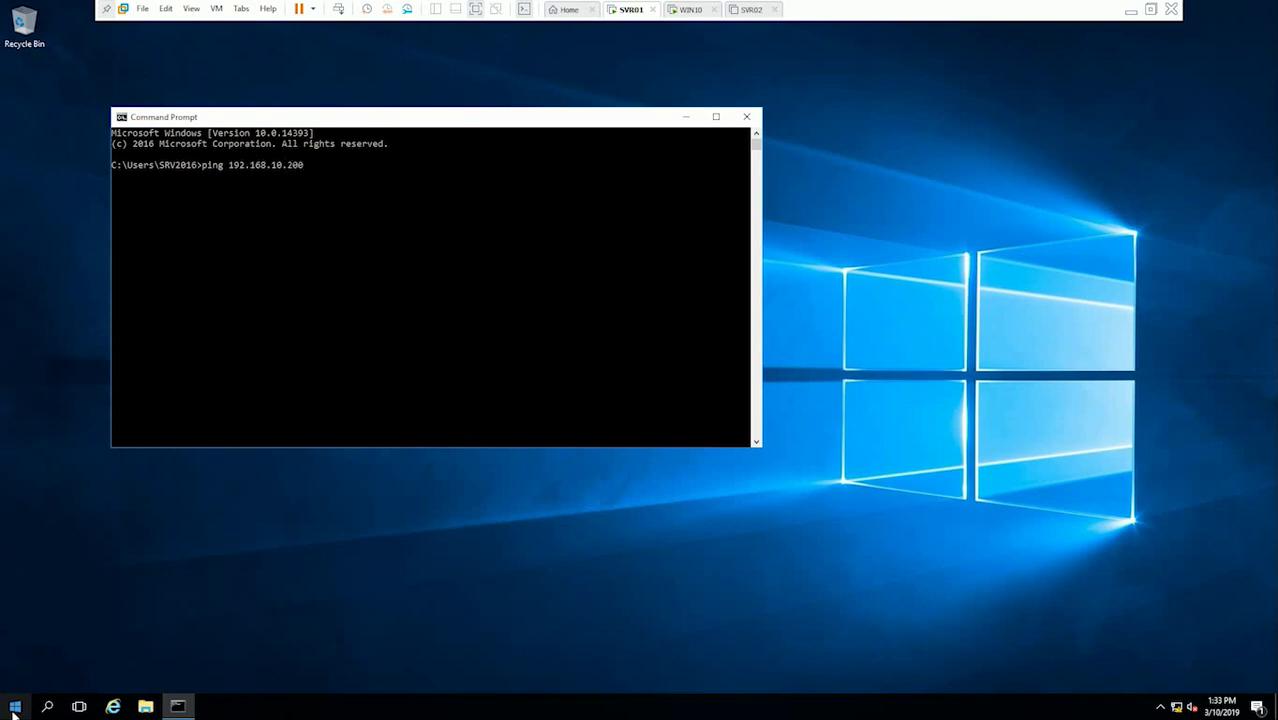
type("ping 192.168.10.200")
key("Return")
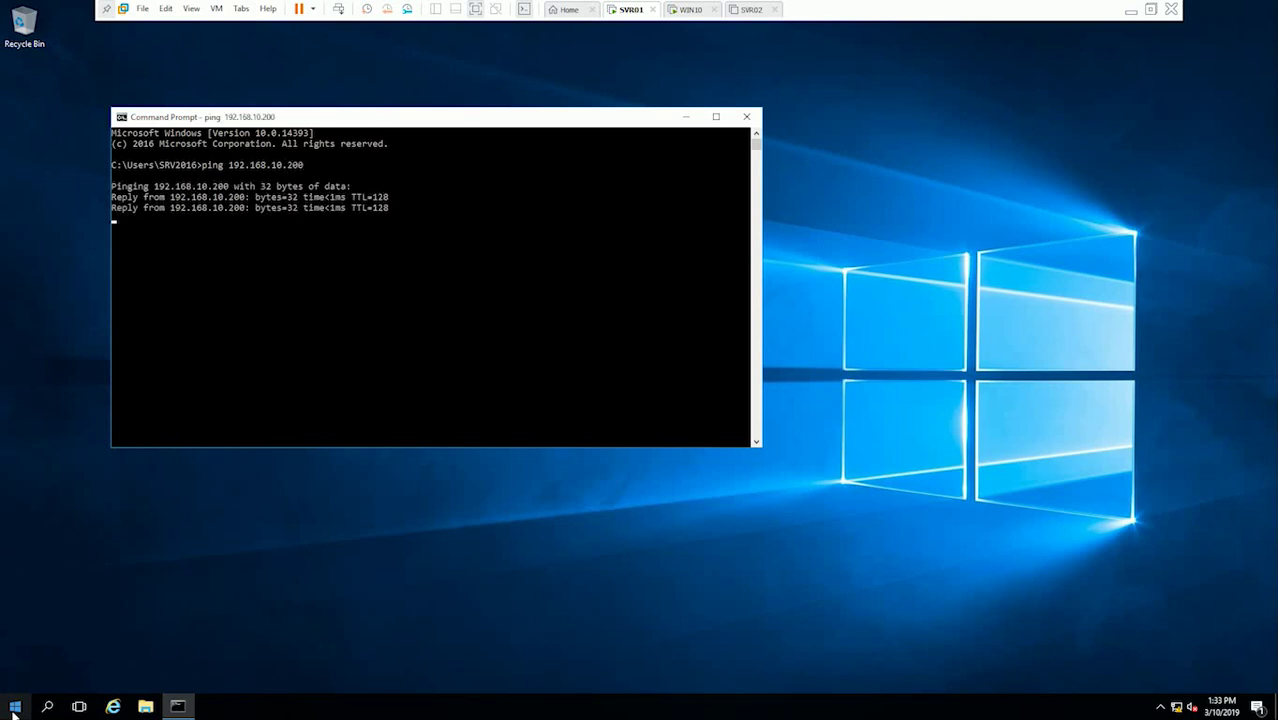
key("ctrl+c")
Step: Ping 192.168.10.200 again with the -a option to resolve its host name, and highlight the name in the output
key("Up")
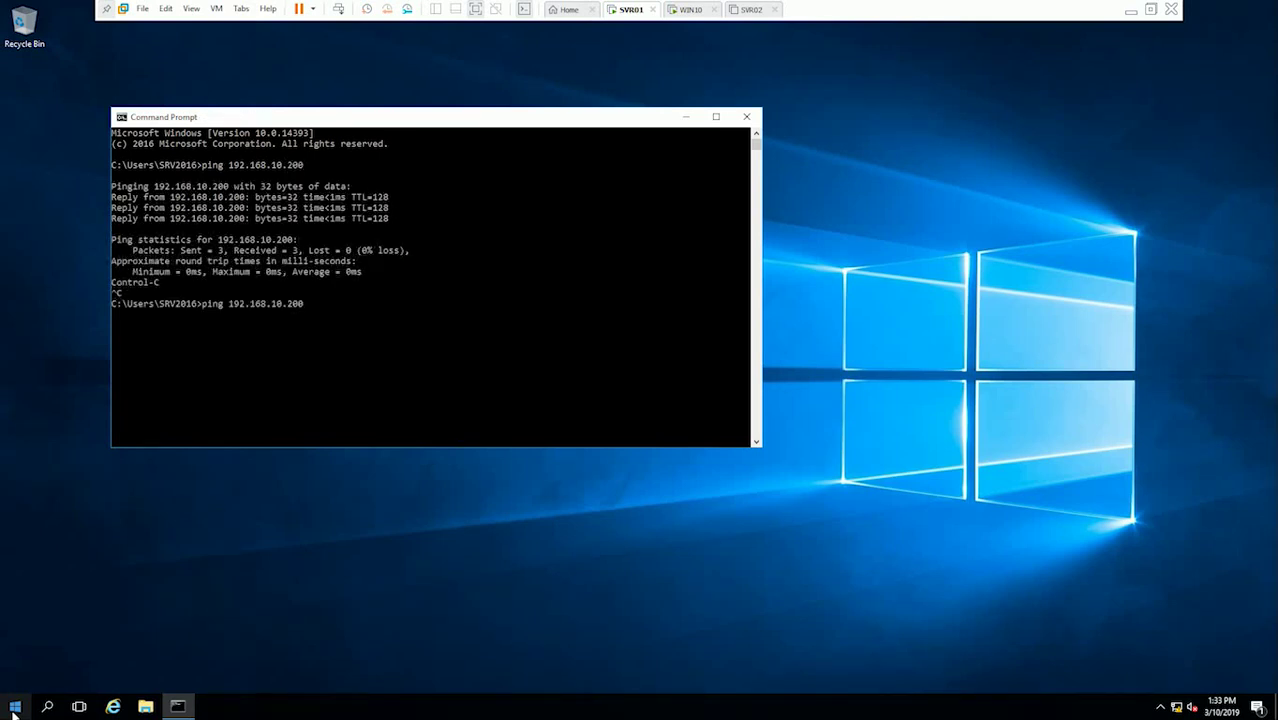
type("a")
key("Left")
type("-")
key("Right")
key("Return")
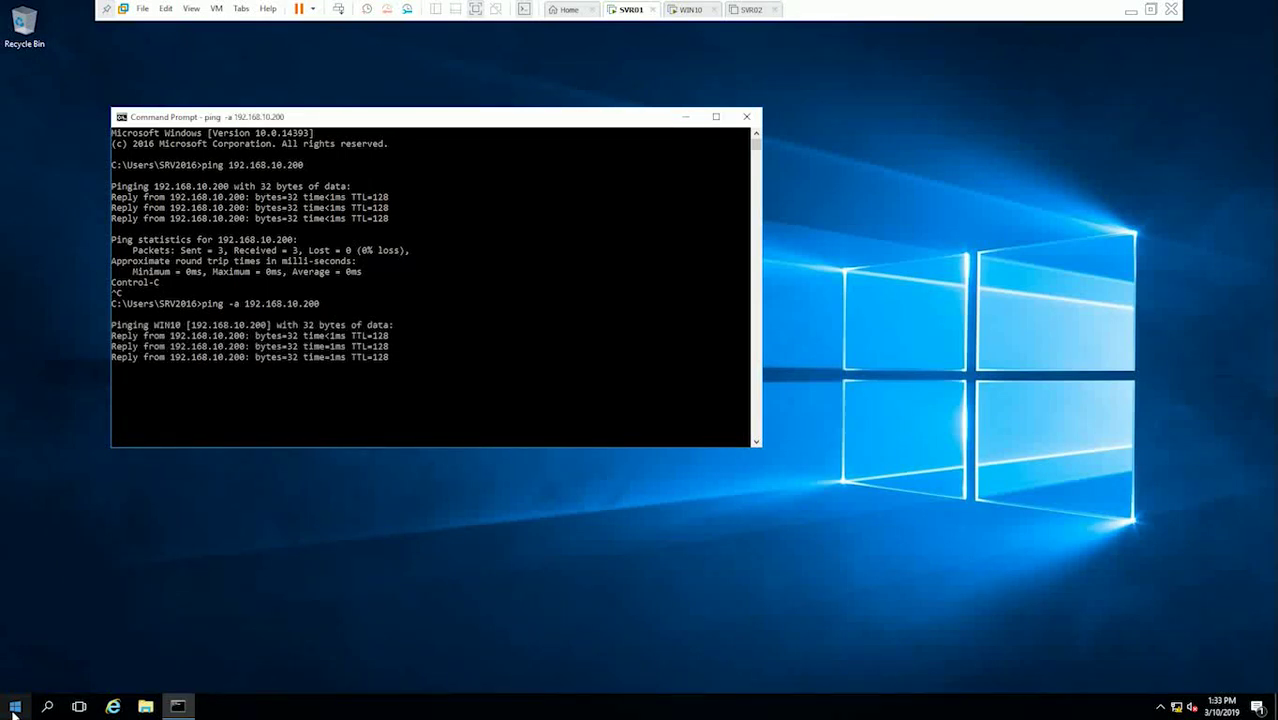
left_click_drag(155, 328, 181, 330)
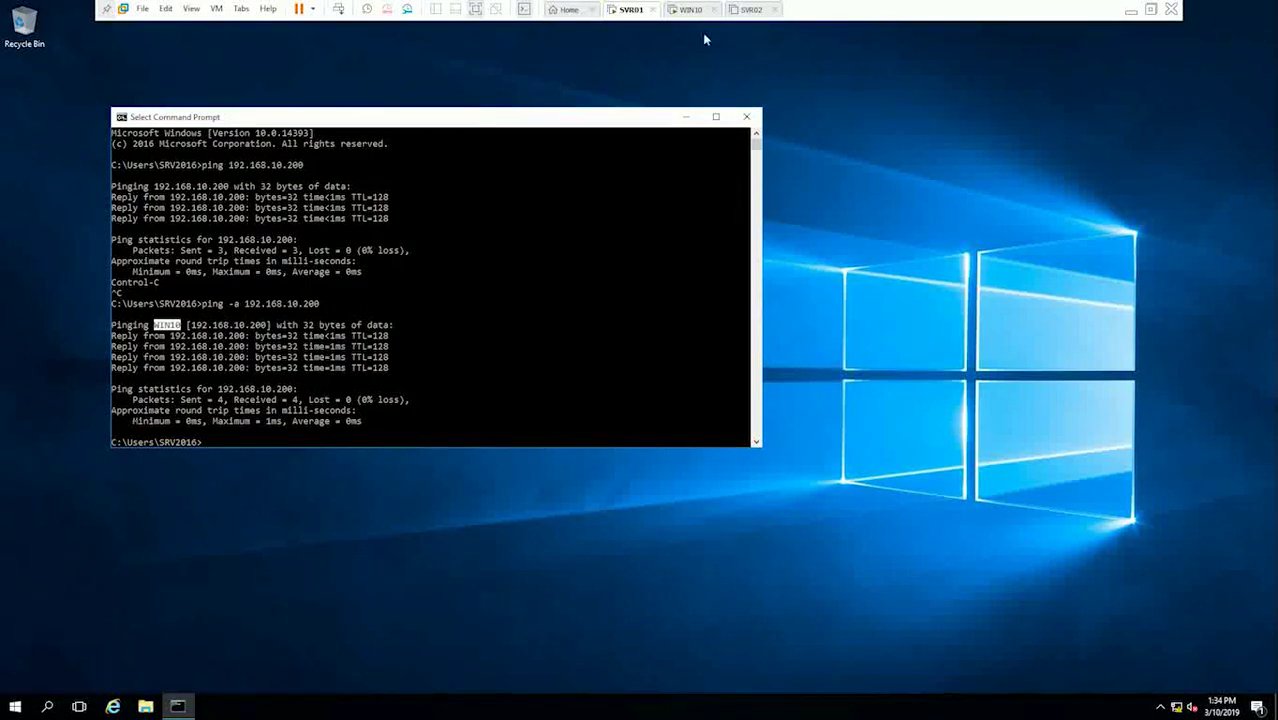
Step: Switch to the WIN10 virtual machine and close its connection details, status and network windows
left_click(690, 9)
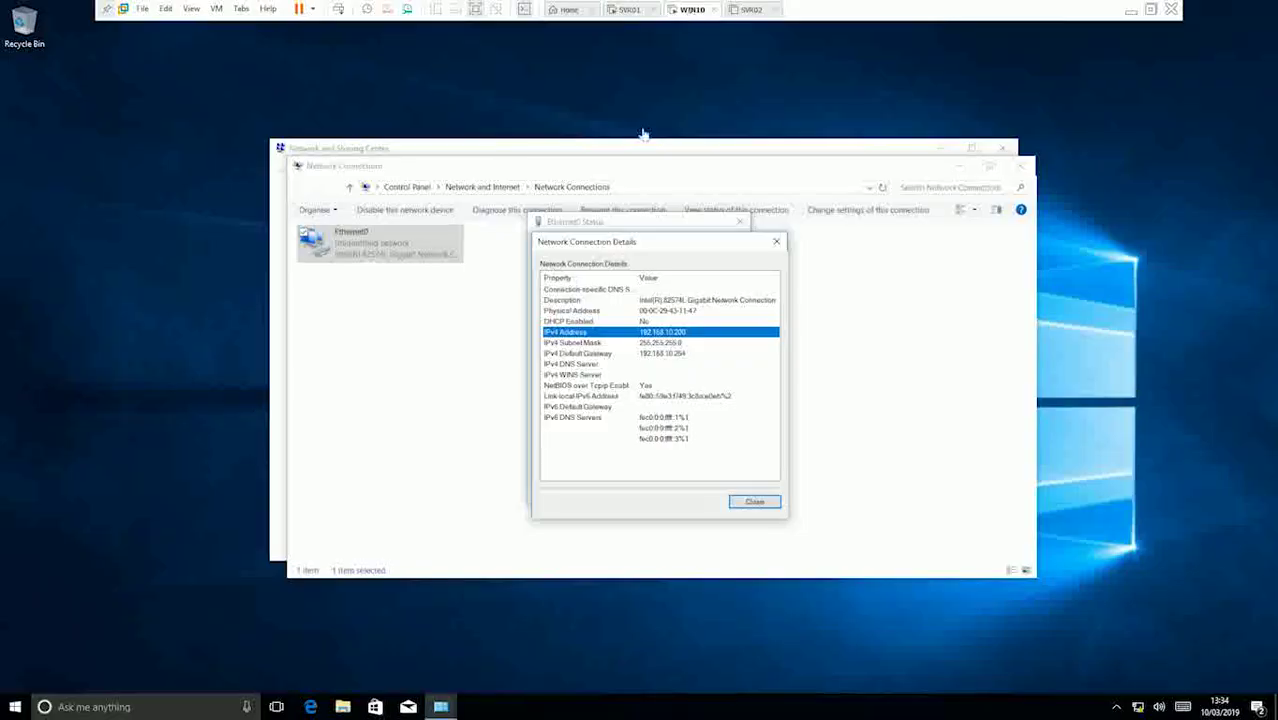
left_click(754, 501)
left_click(722, 491)
left_click(1021, 163)
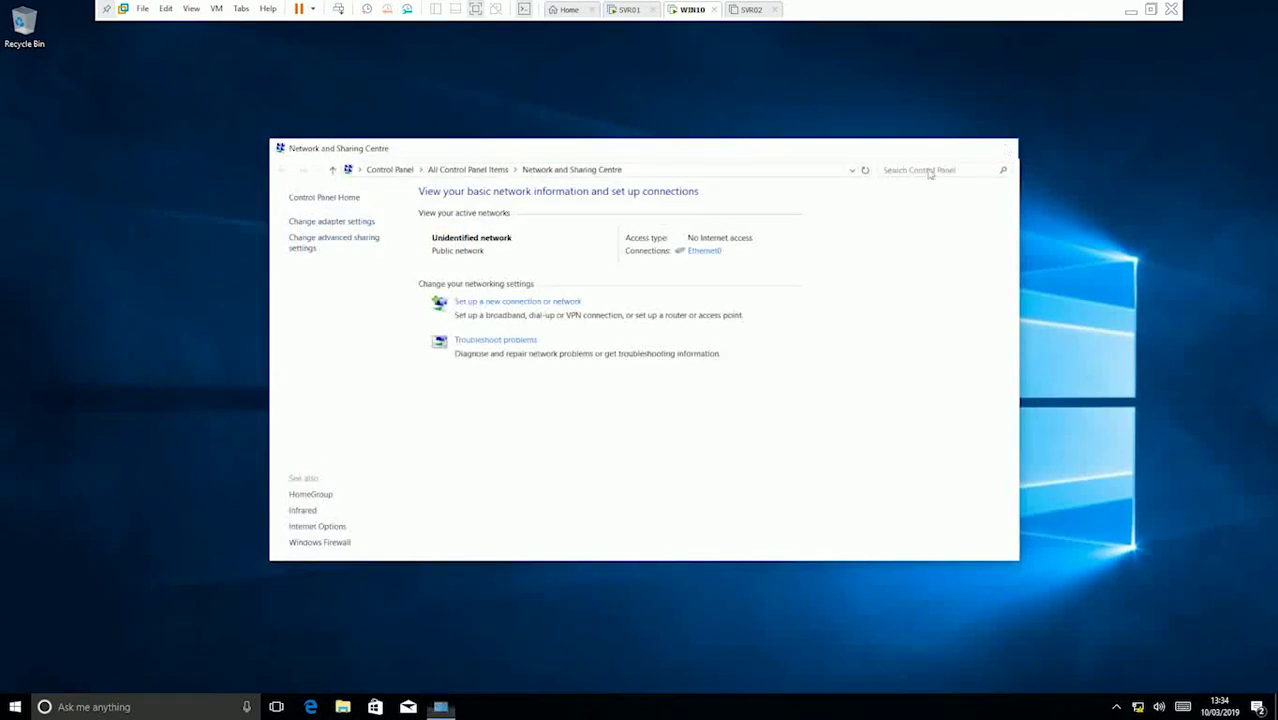
left_click(1008, 148)
Step: Open a Command Prompt on WIN10, run ping -a 192.168.10.100 to test the connection to SVR01, and close it
left_click(15, 707)
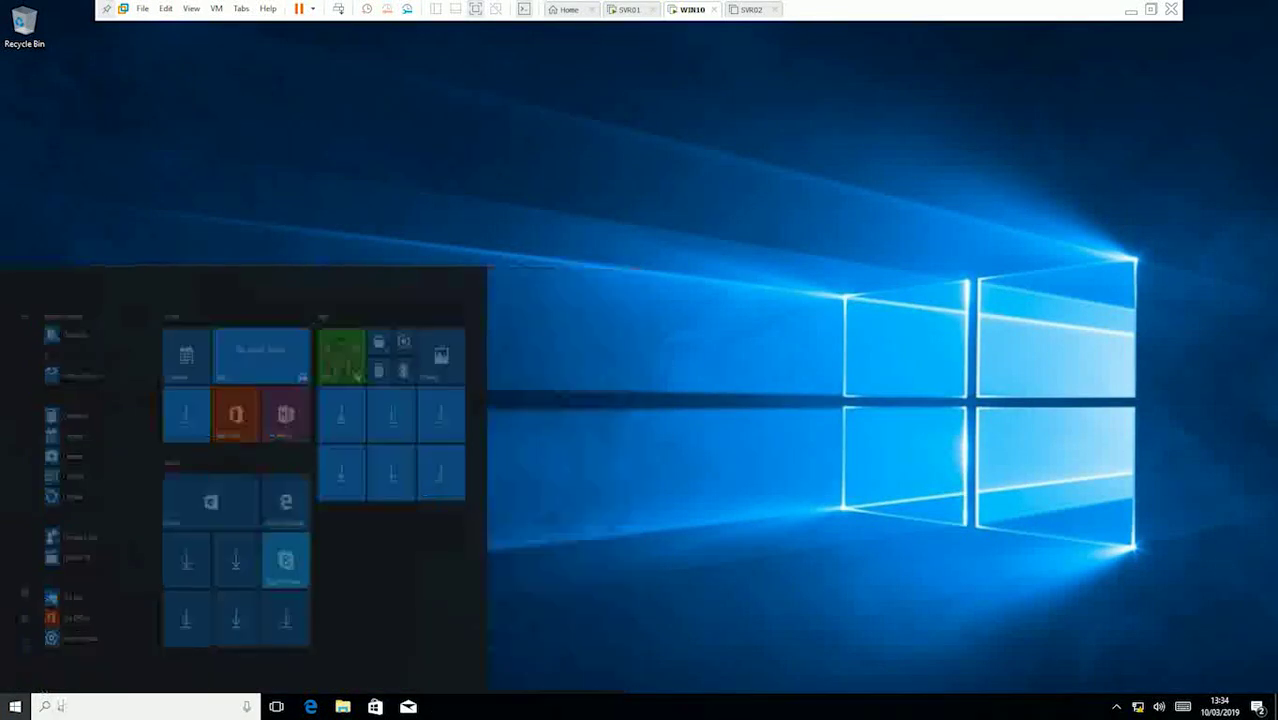
type("cmd")
key("Return")
type("ping -a 192.168.10.100")
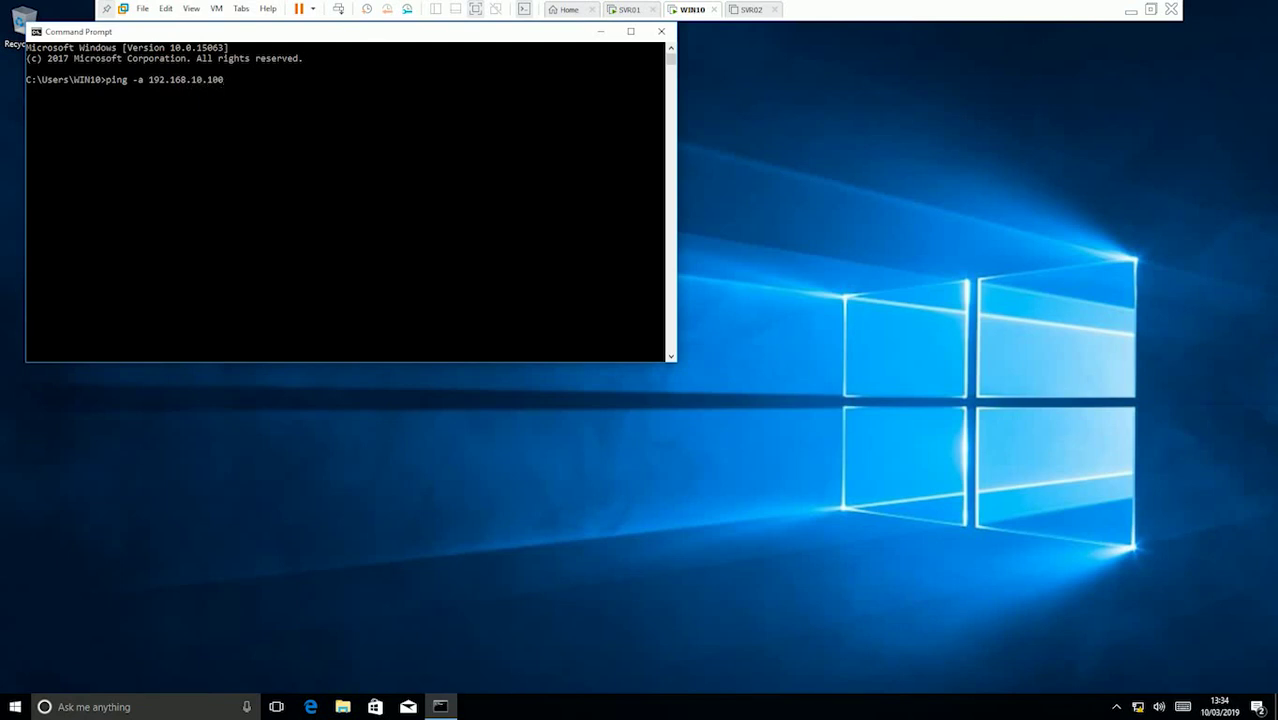
key("Return")
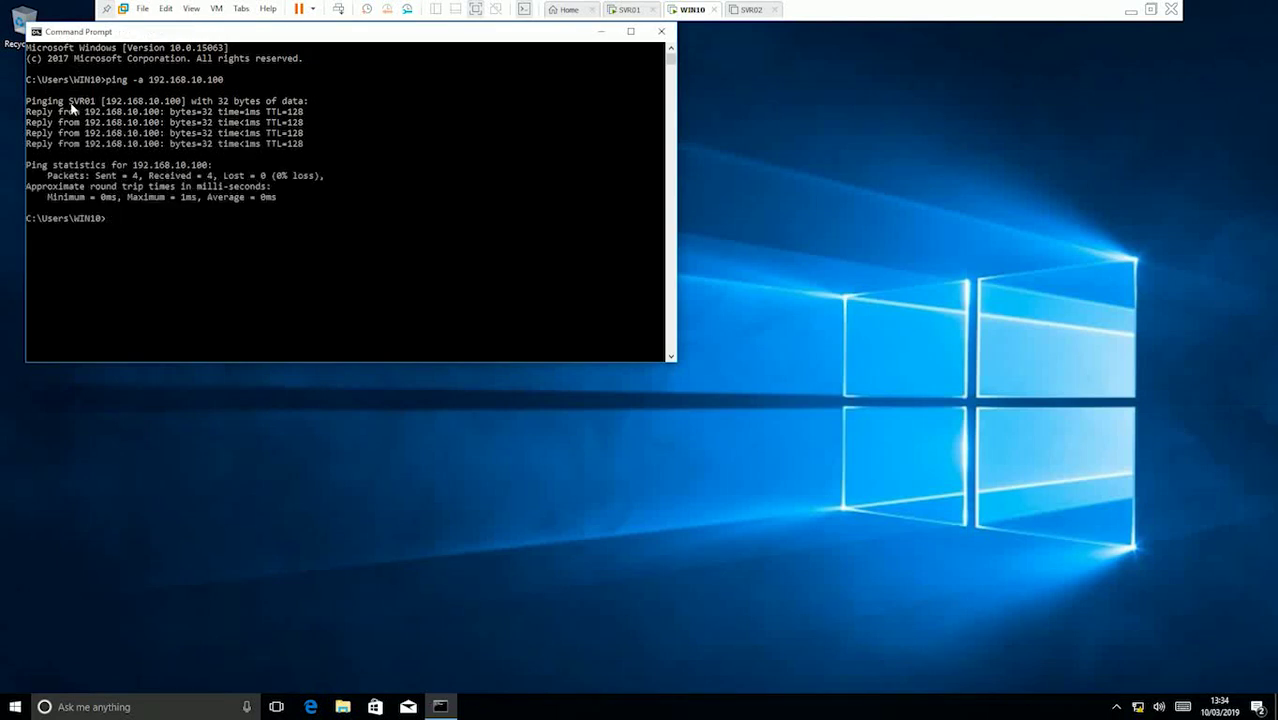
left_click_drag(169, 36, 408, 98)
left_click(899, 93)
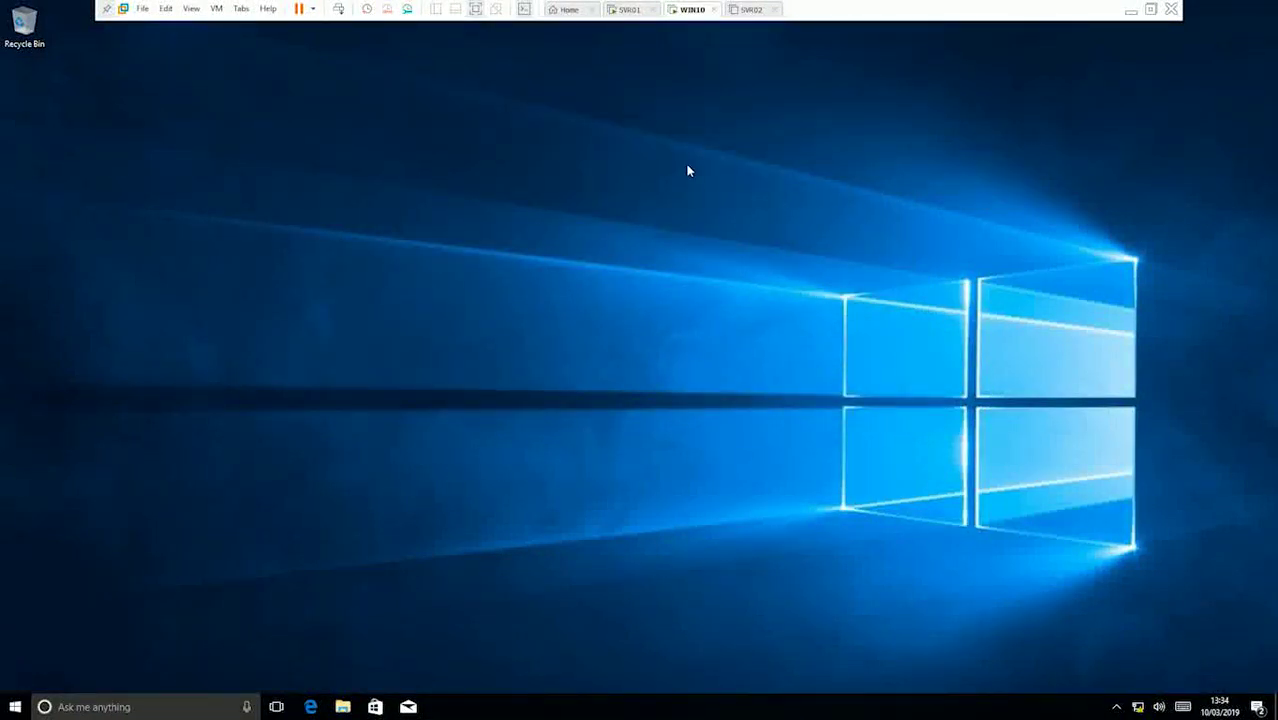
Step: Refresh the WIN10 desktop, and close the Command Prompt left open on the SVR01 virtual machine
right_click(281, 97)
left_click(386, 137)
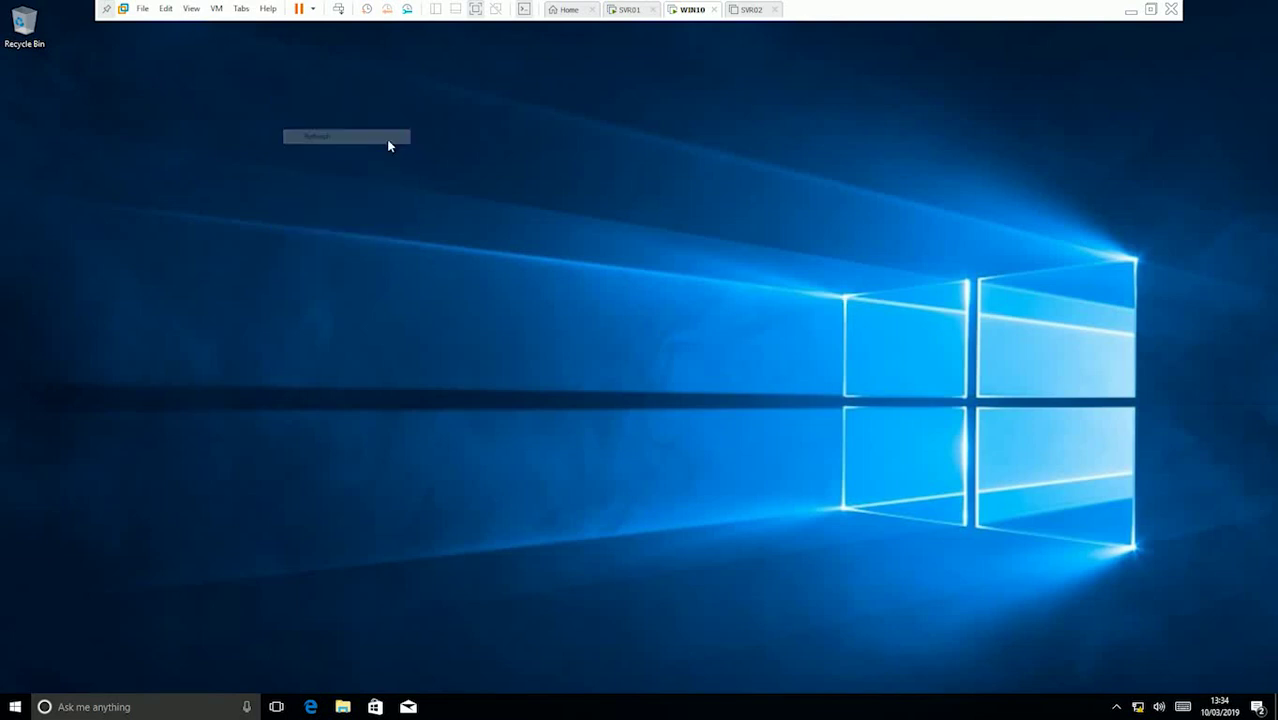
left_click(627, 12)
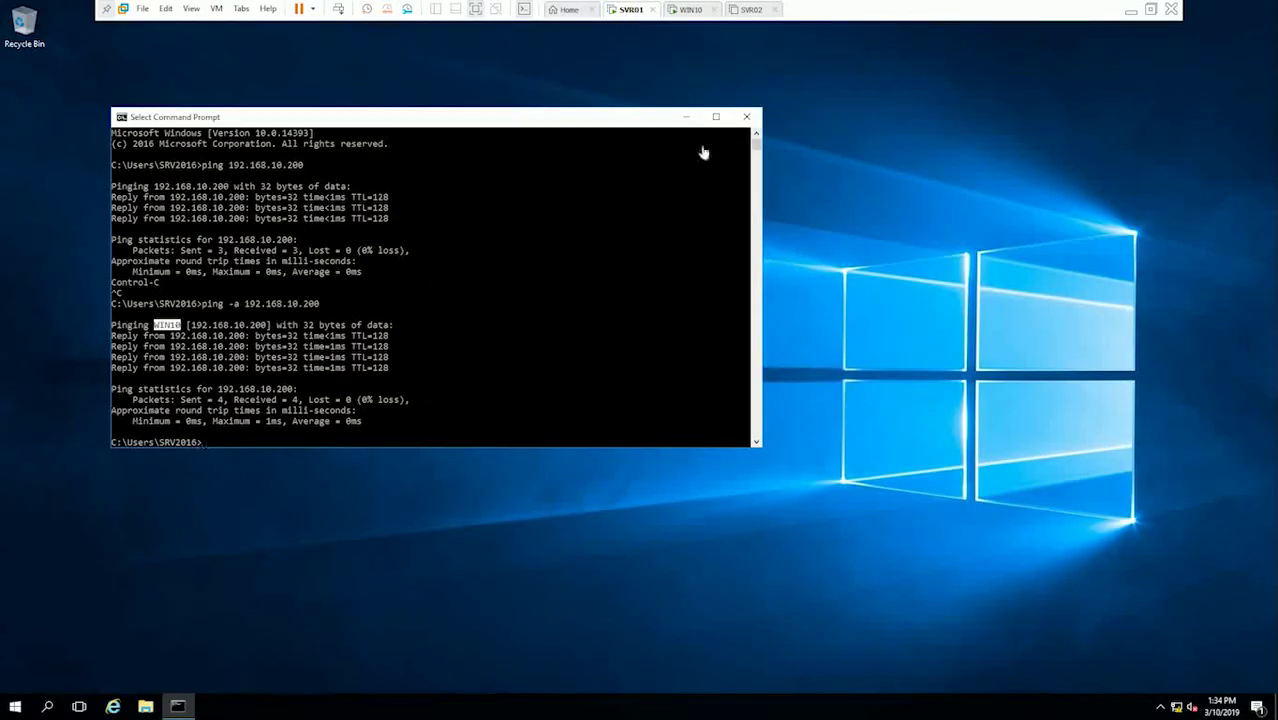
left_click(747, 119)
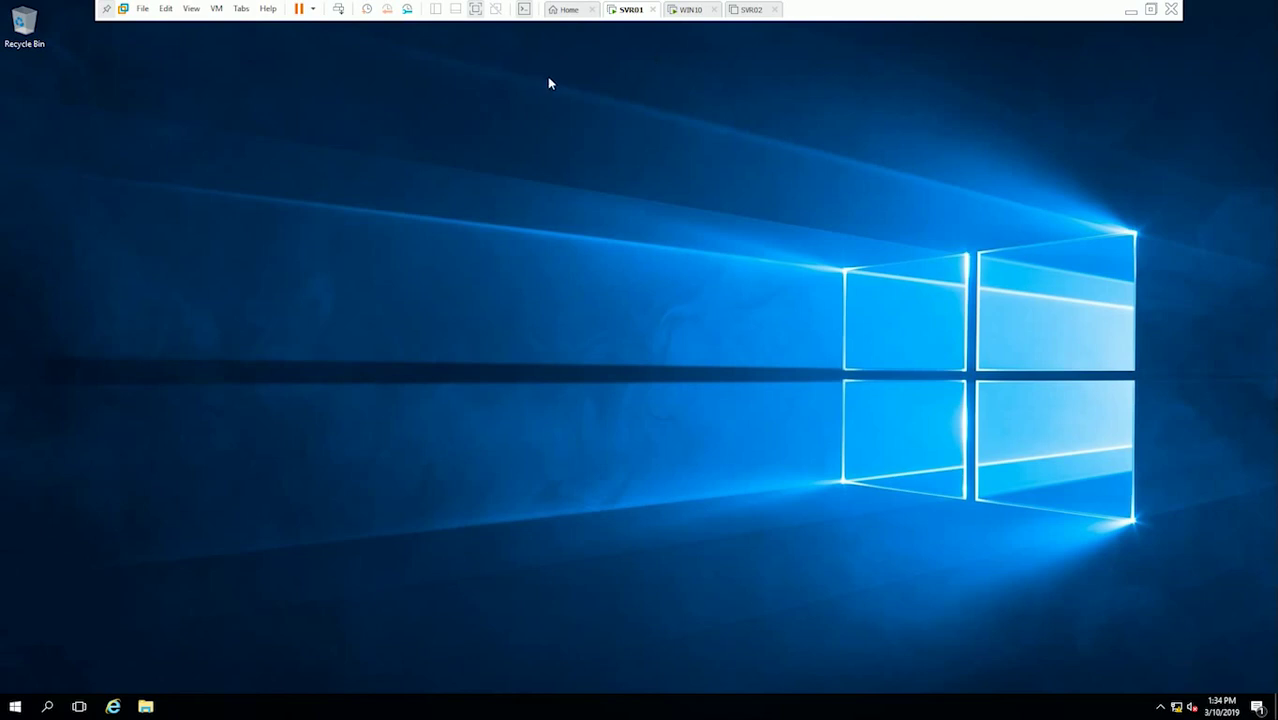
Step: Return to the desktop of the WIN10 virtual machine
left_click(690, 10)
right_click(210, 191)
left_click(195, 226)
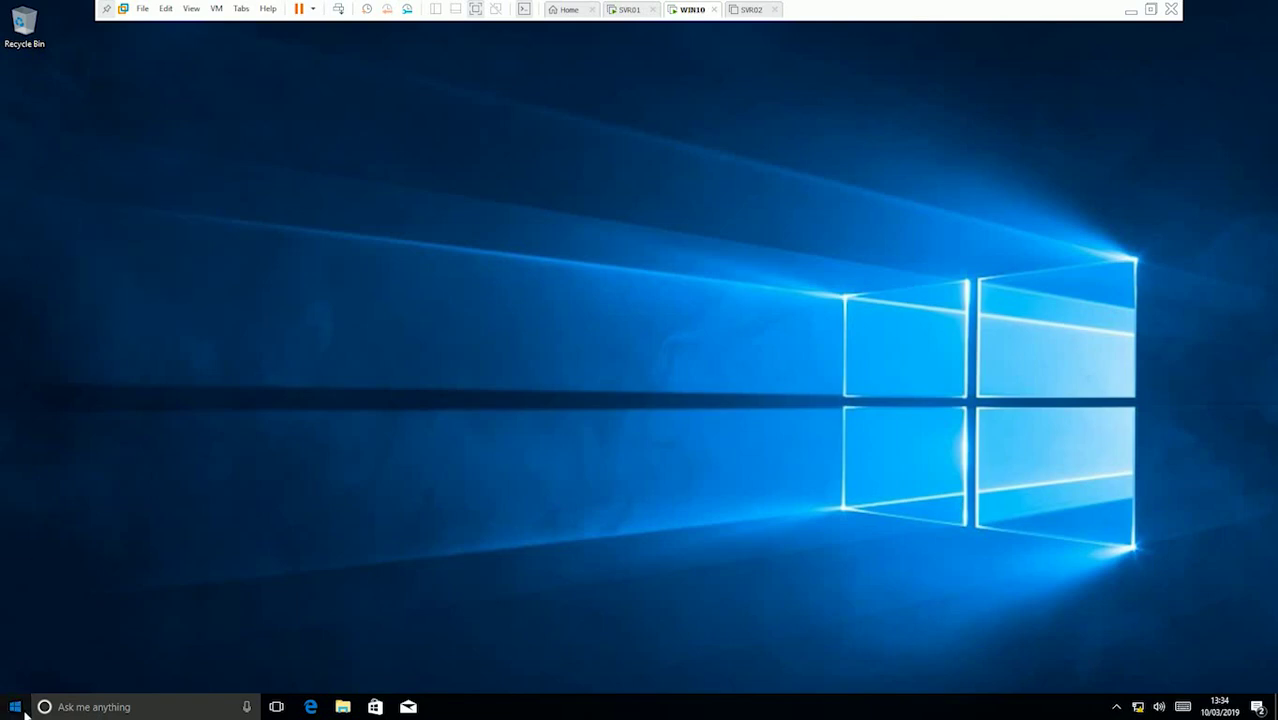